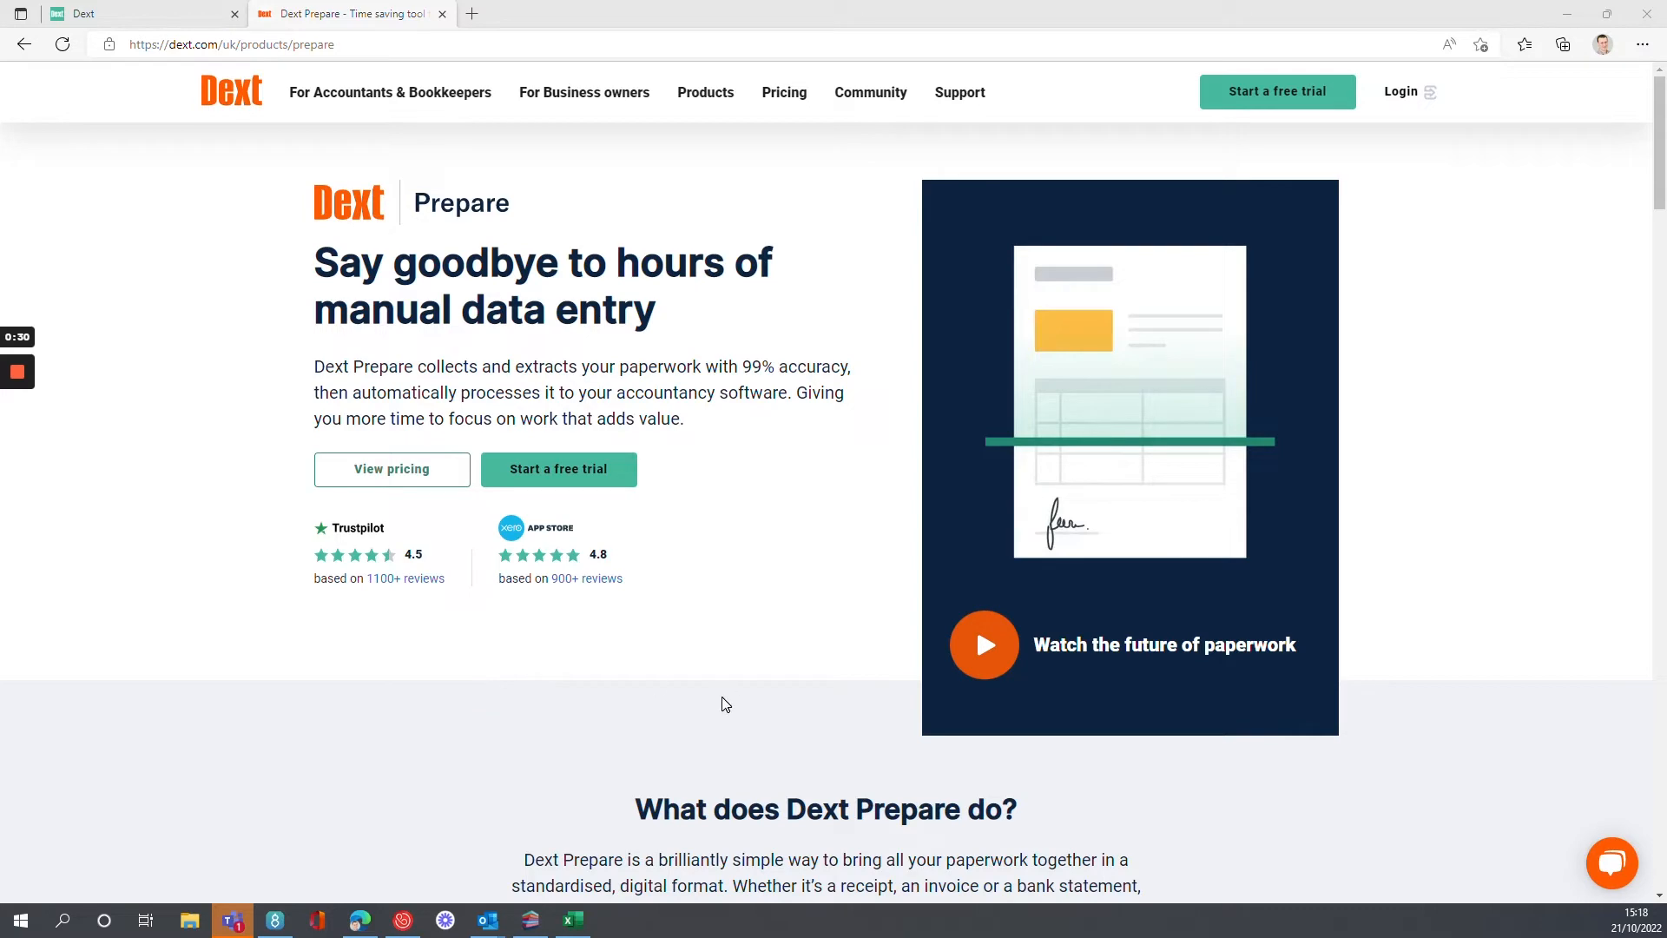
Read the "What does Dext Prepare do?" section of the product page.
{"action": "scroll", "coordinate": [722, 703], "scroll_direction": "down", "scroll_amount": 3}
{"action": "scroll", "coordinate": [715, 588], "scroll_direction": "down", "scroll_amount": 3}
{"action": "scroll", "coordinate": [673, 534], "scroll_direction": "down", "scroll_amount": 2}
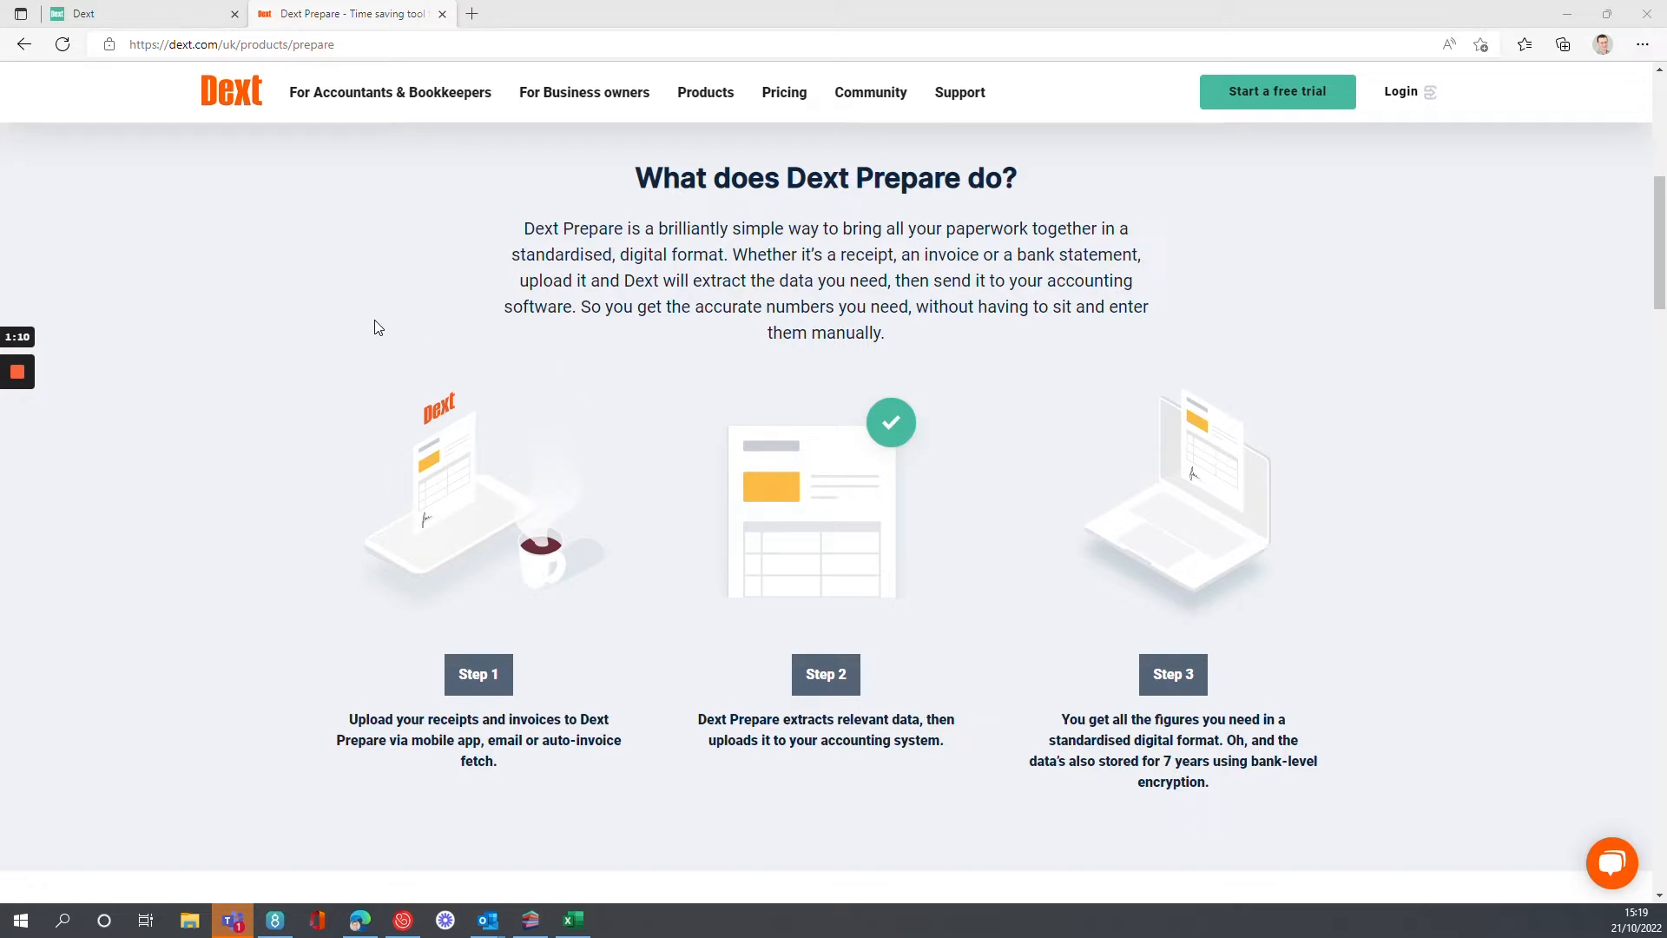
Switch to the Dext Prepare Costs inbox, open the KFC receipt dated 18 Oct 2022 and review its image.
{"action": "left_click", "coordinate": [176, 21]}
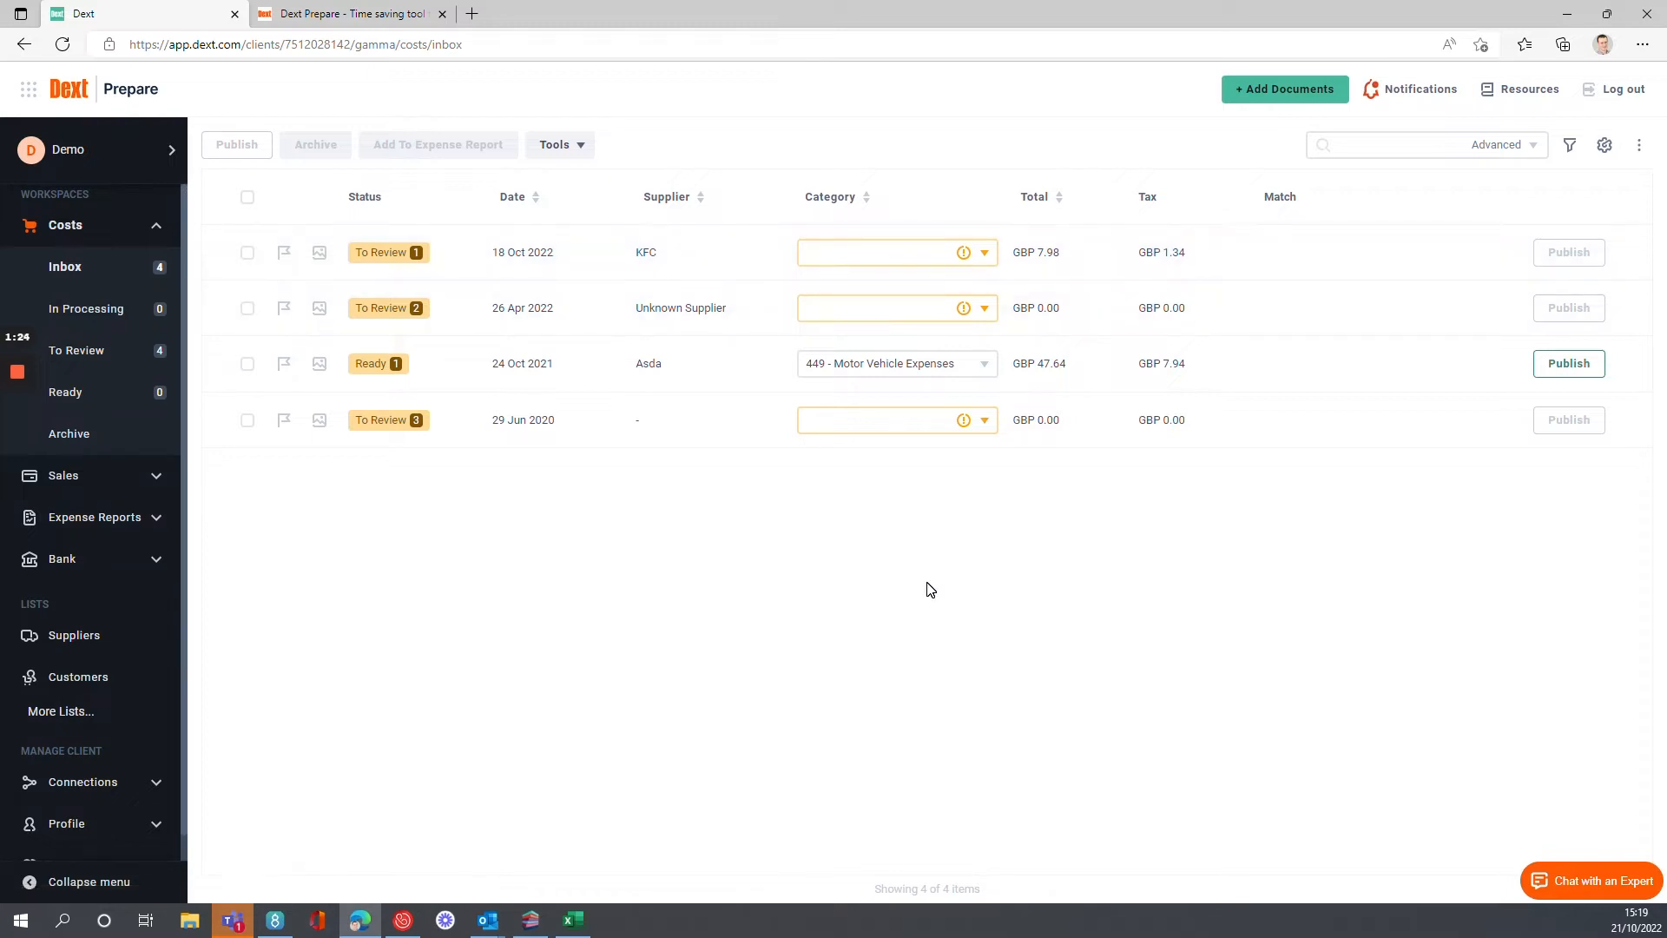
{"action": "left_click", "coordinate": [653, 262]}
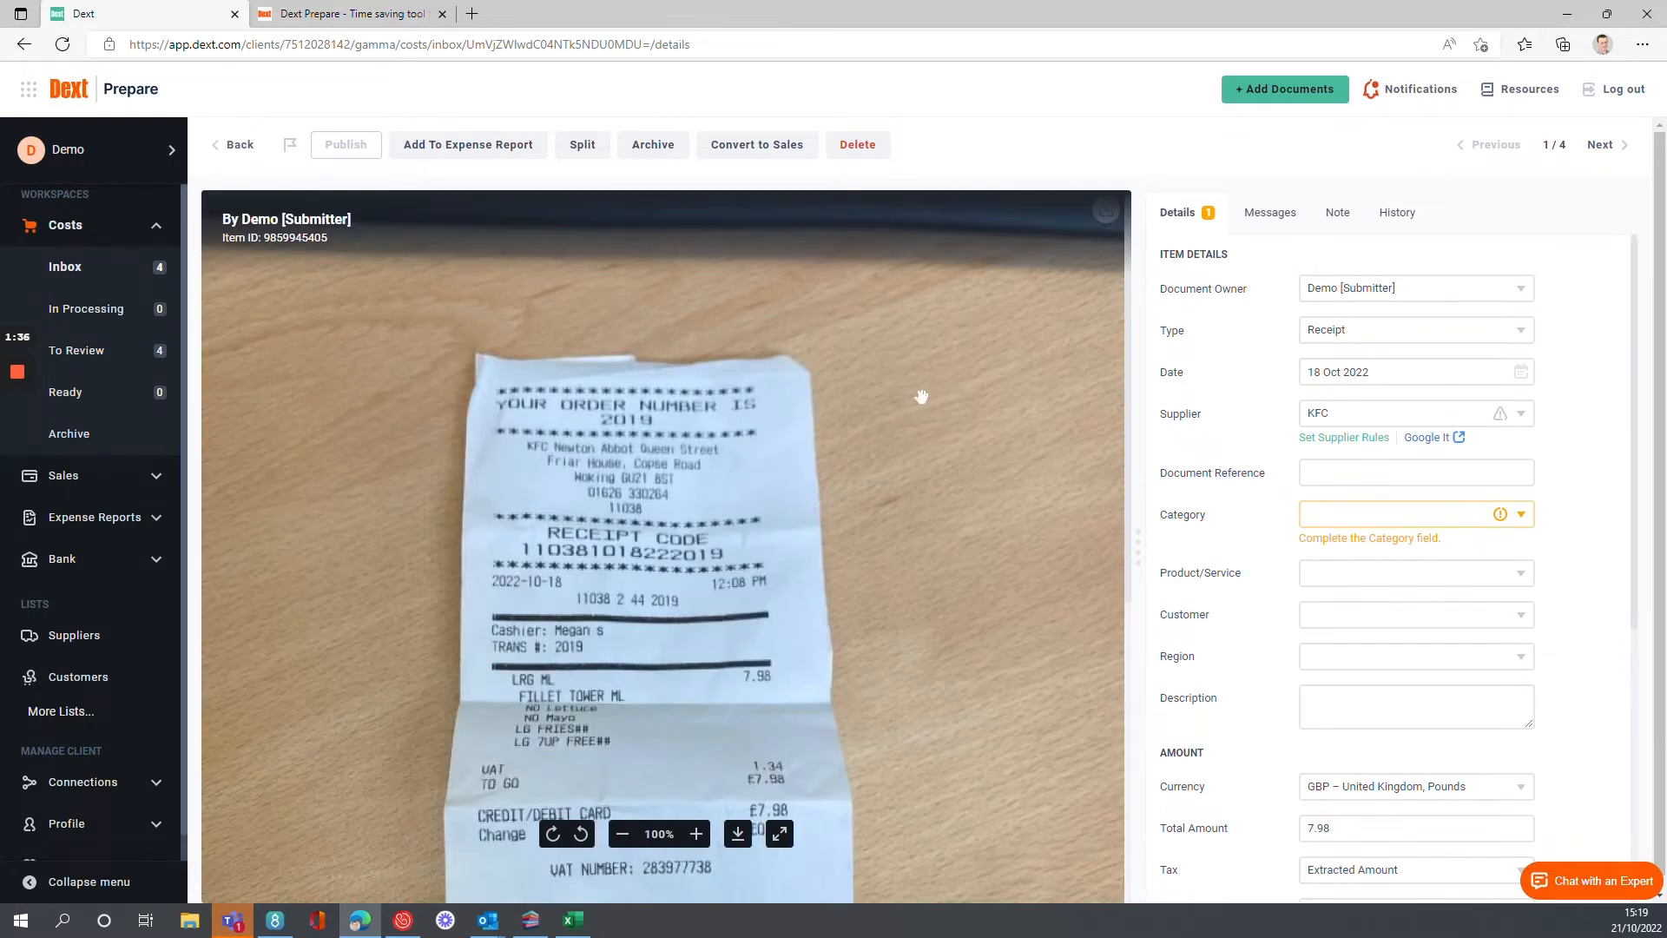
{"action": "scroll", "coordinate": [898, 419], "scroll_direction": "down", "scroll_amount": 1}
{"action": "scroll", "coordinate": [795, 480], "scroll_direction": "down", "scroll_amount": 1}
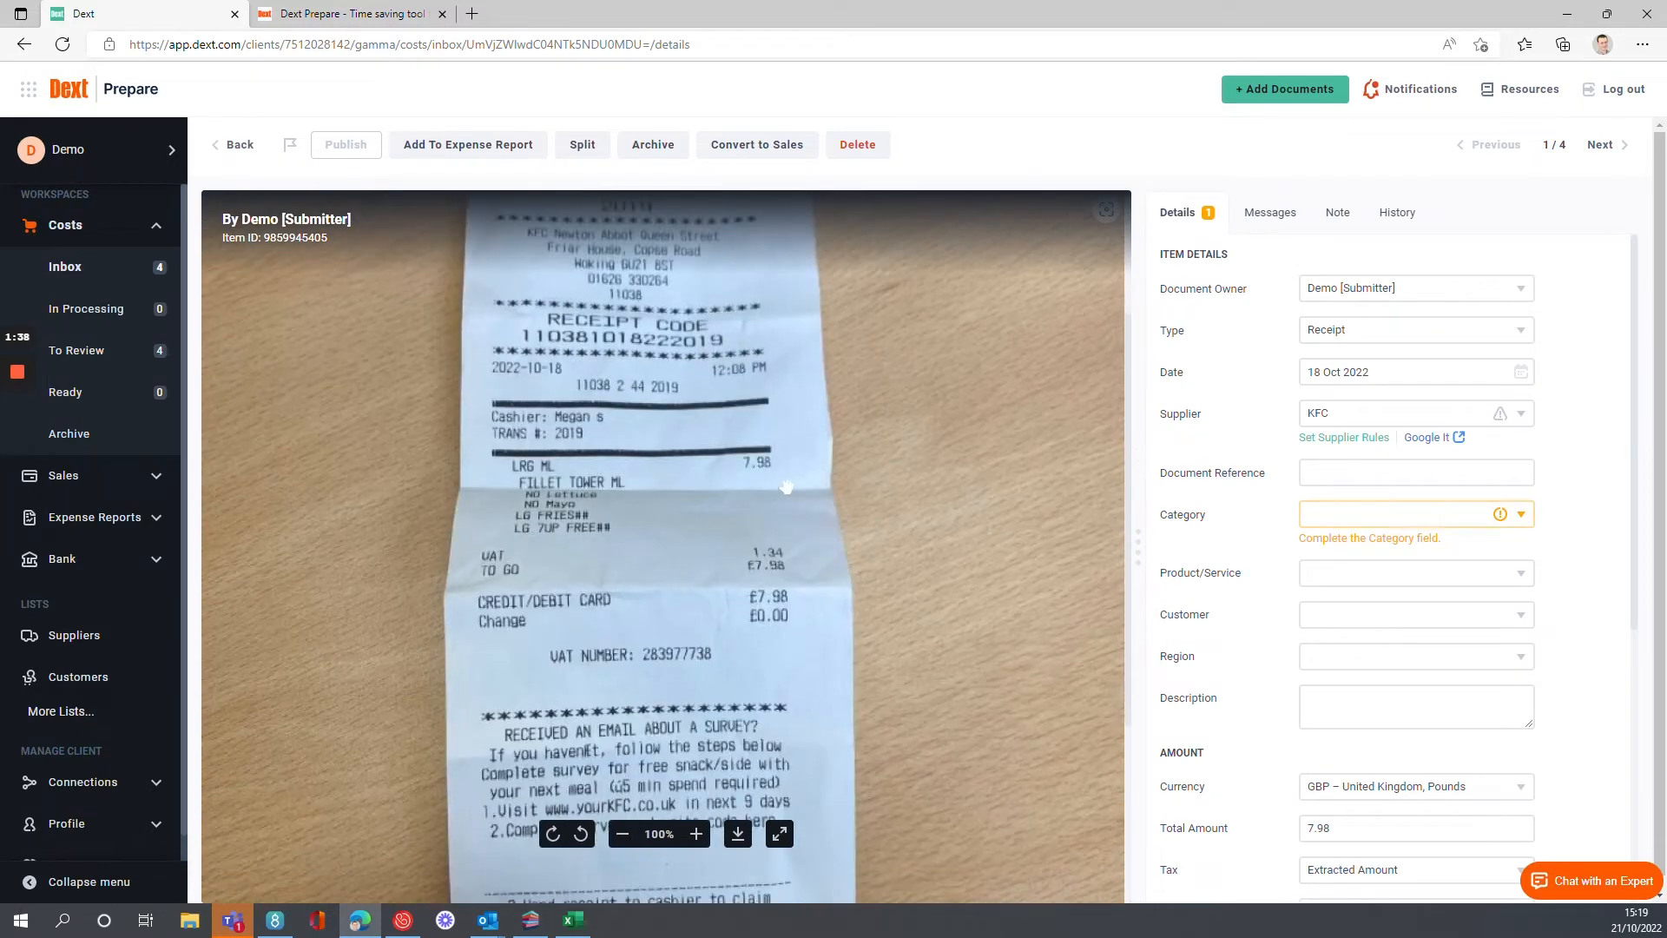
{"action": "scroll", "coordinate": [796, 480], "scroll_direction": "up", "scroll_amount": 2}
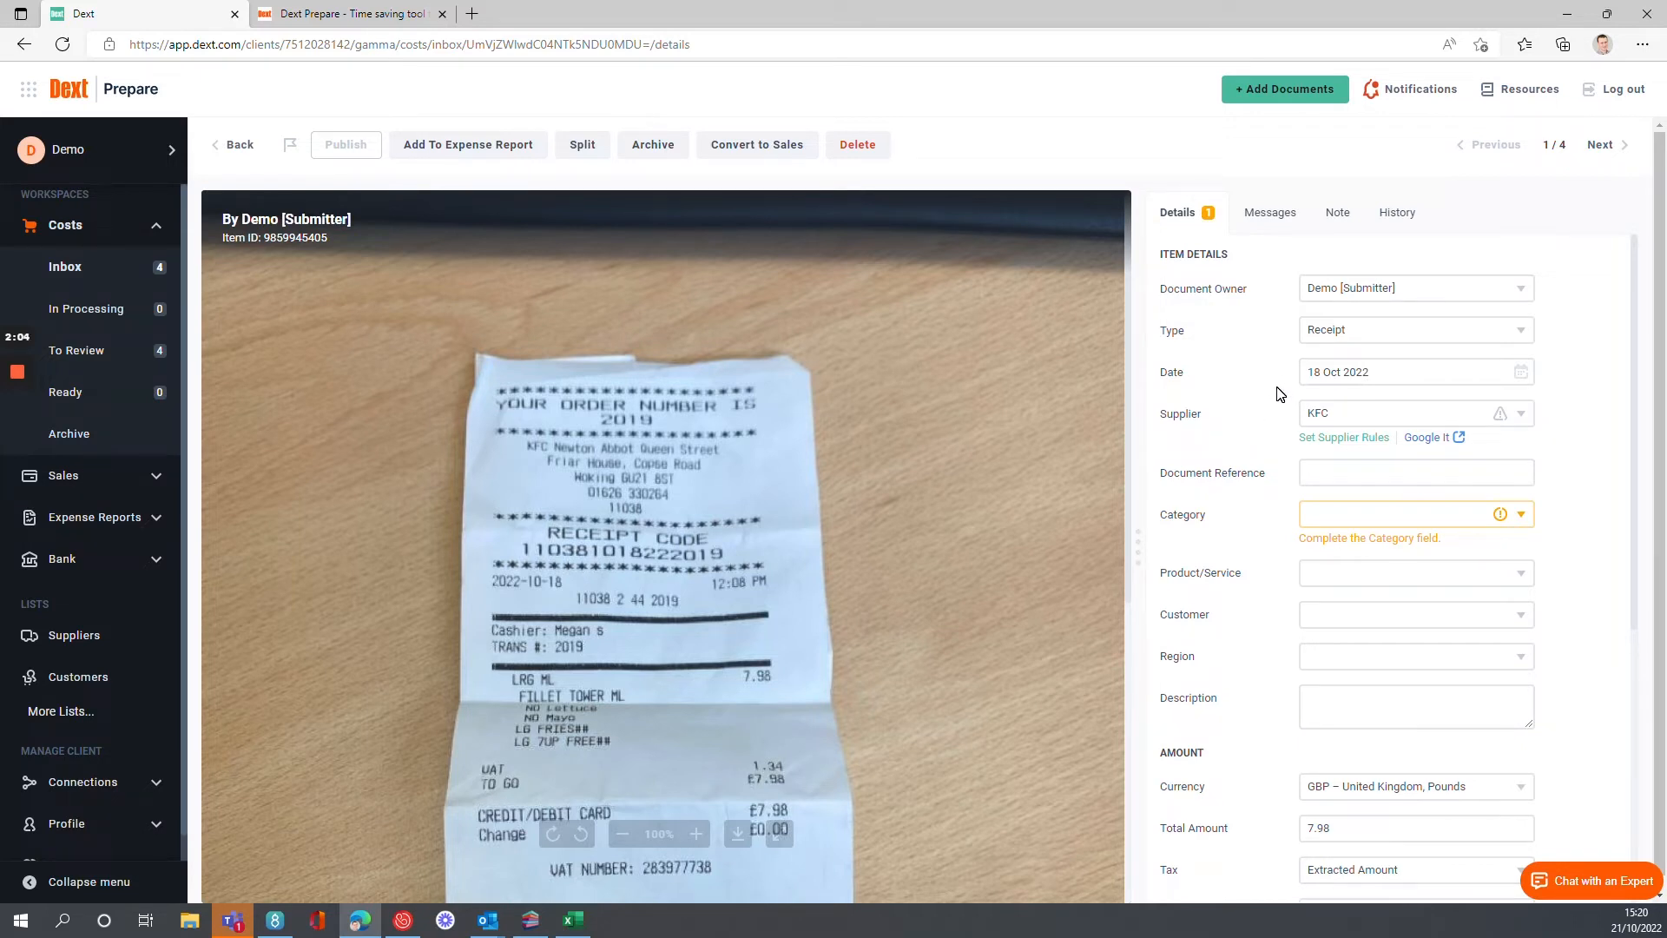
Review the receipt's item details, open the supplier rules for KFC and list the available categories.
{"action": "scroll", "coordinate": [1277, 388], "scroll_direction": "down", "scroll_amount": 1}
{"action": "scroll", "coordinate": [1277, 387], "scroll_direction": "up", "scroll_amount": 1}
{"action": "left_click", "coordinate": [1344, 438]}
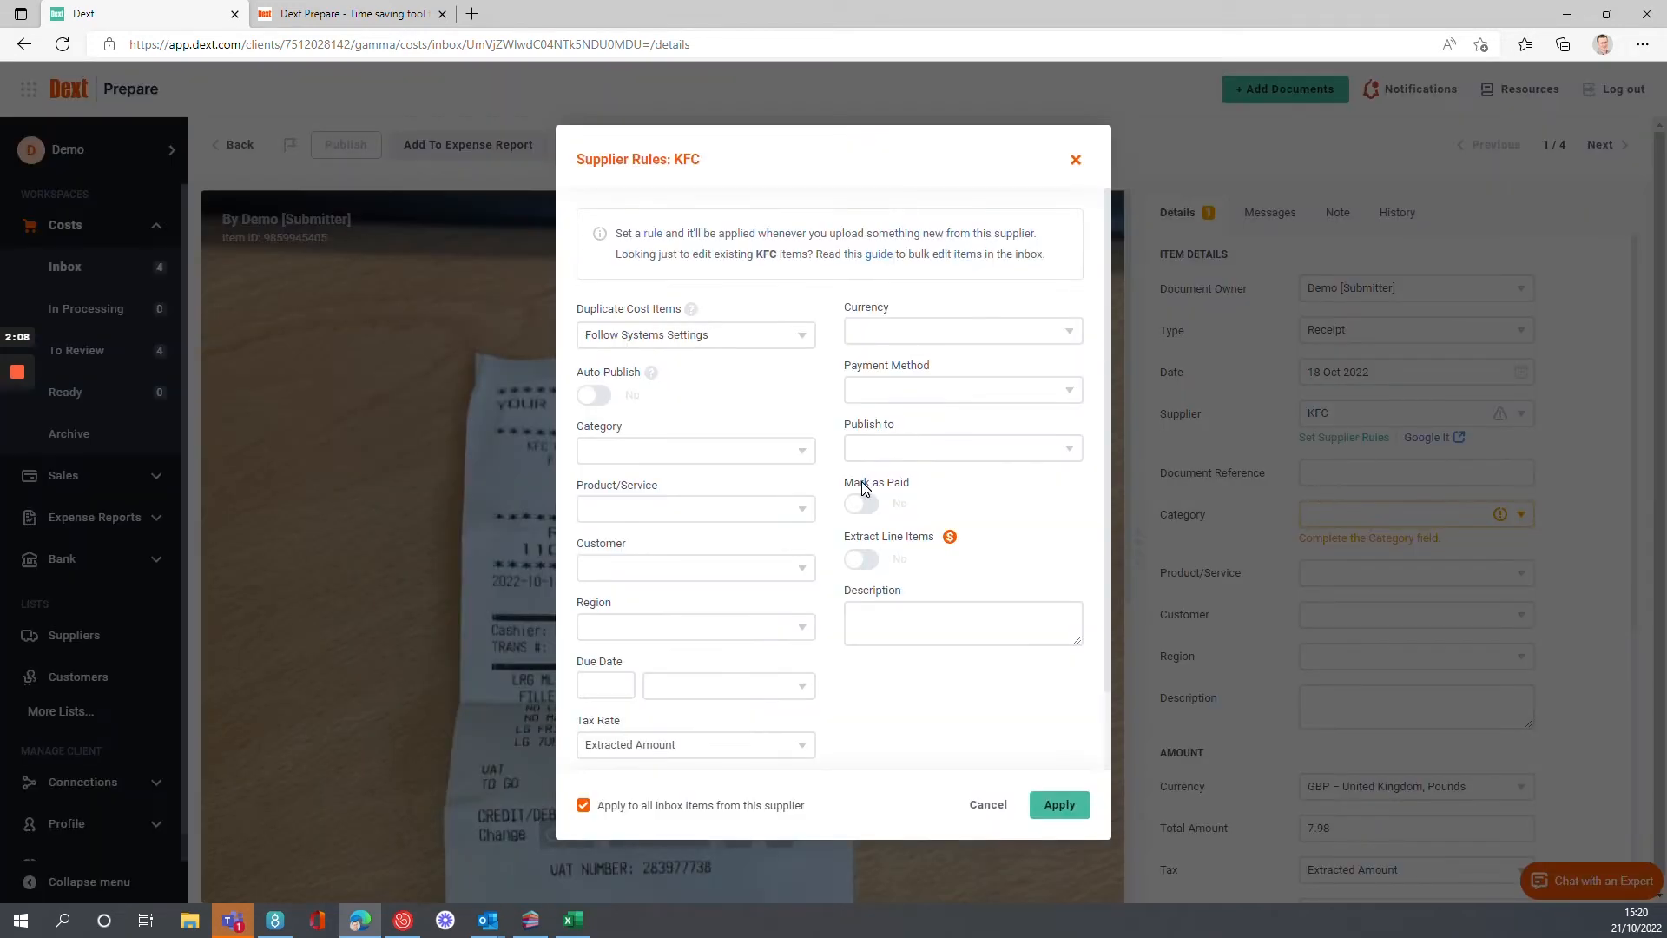
{"action": "left_click", "coordinate": [792, 450]}
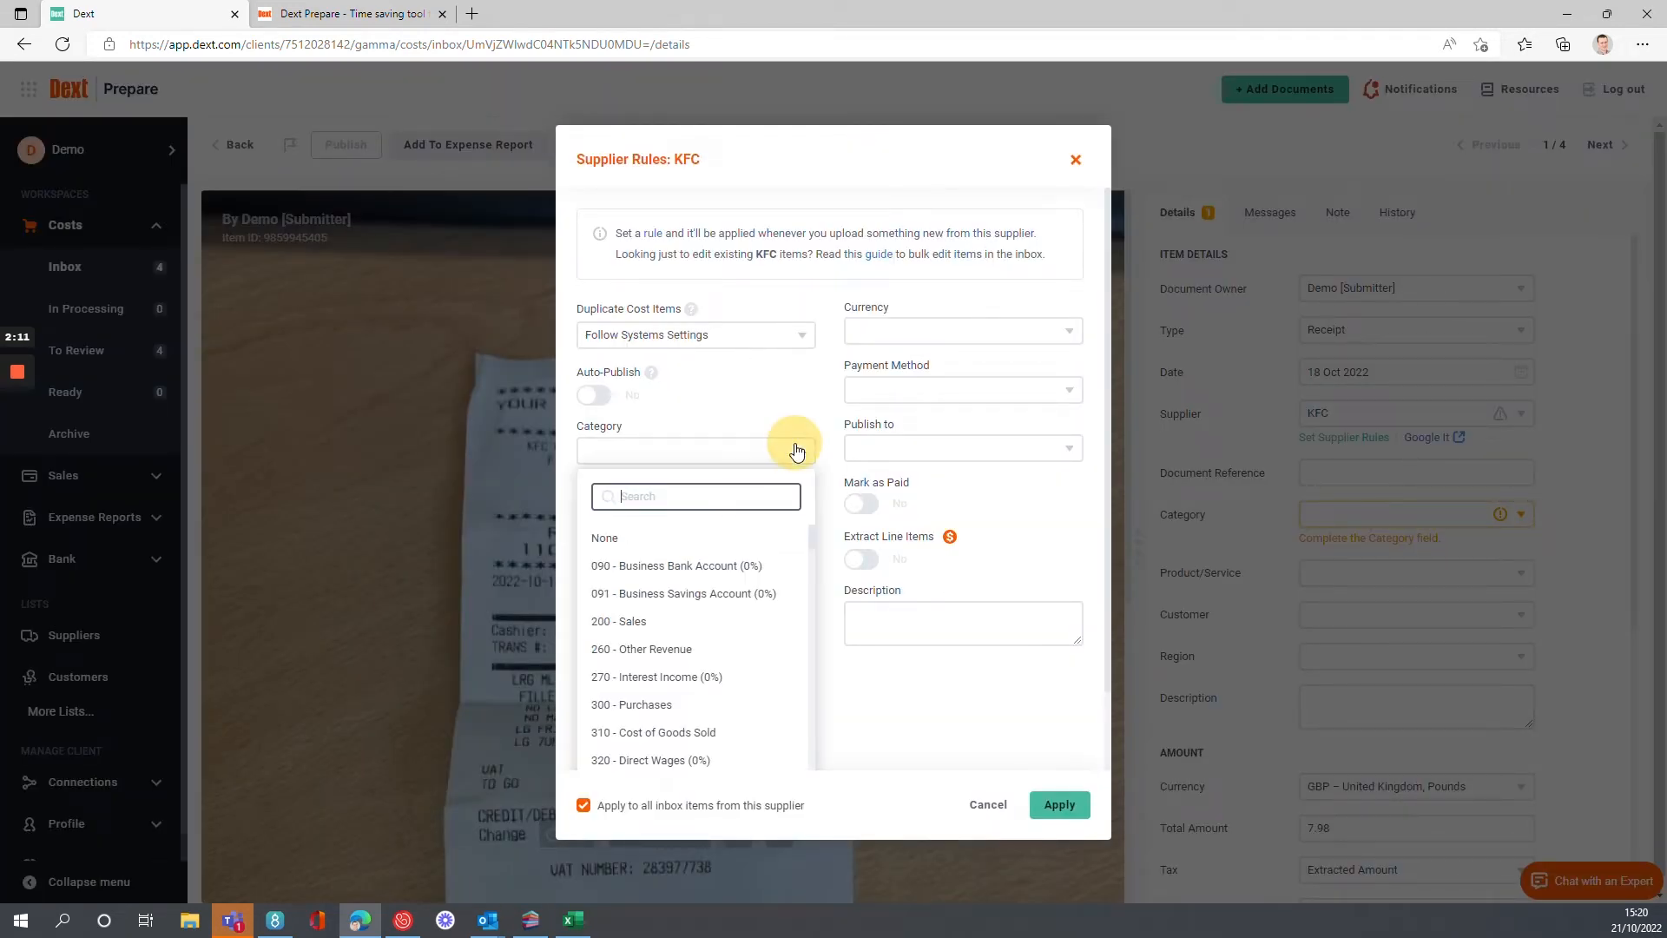
{"action": "type", "text": "sub"}
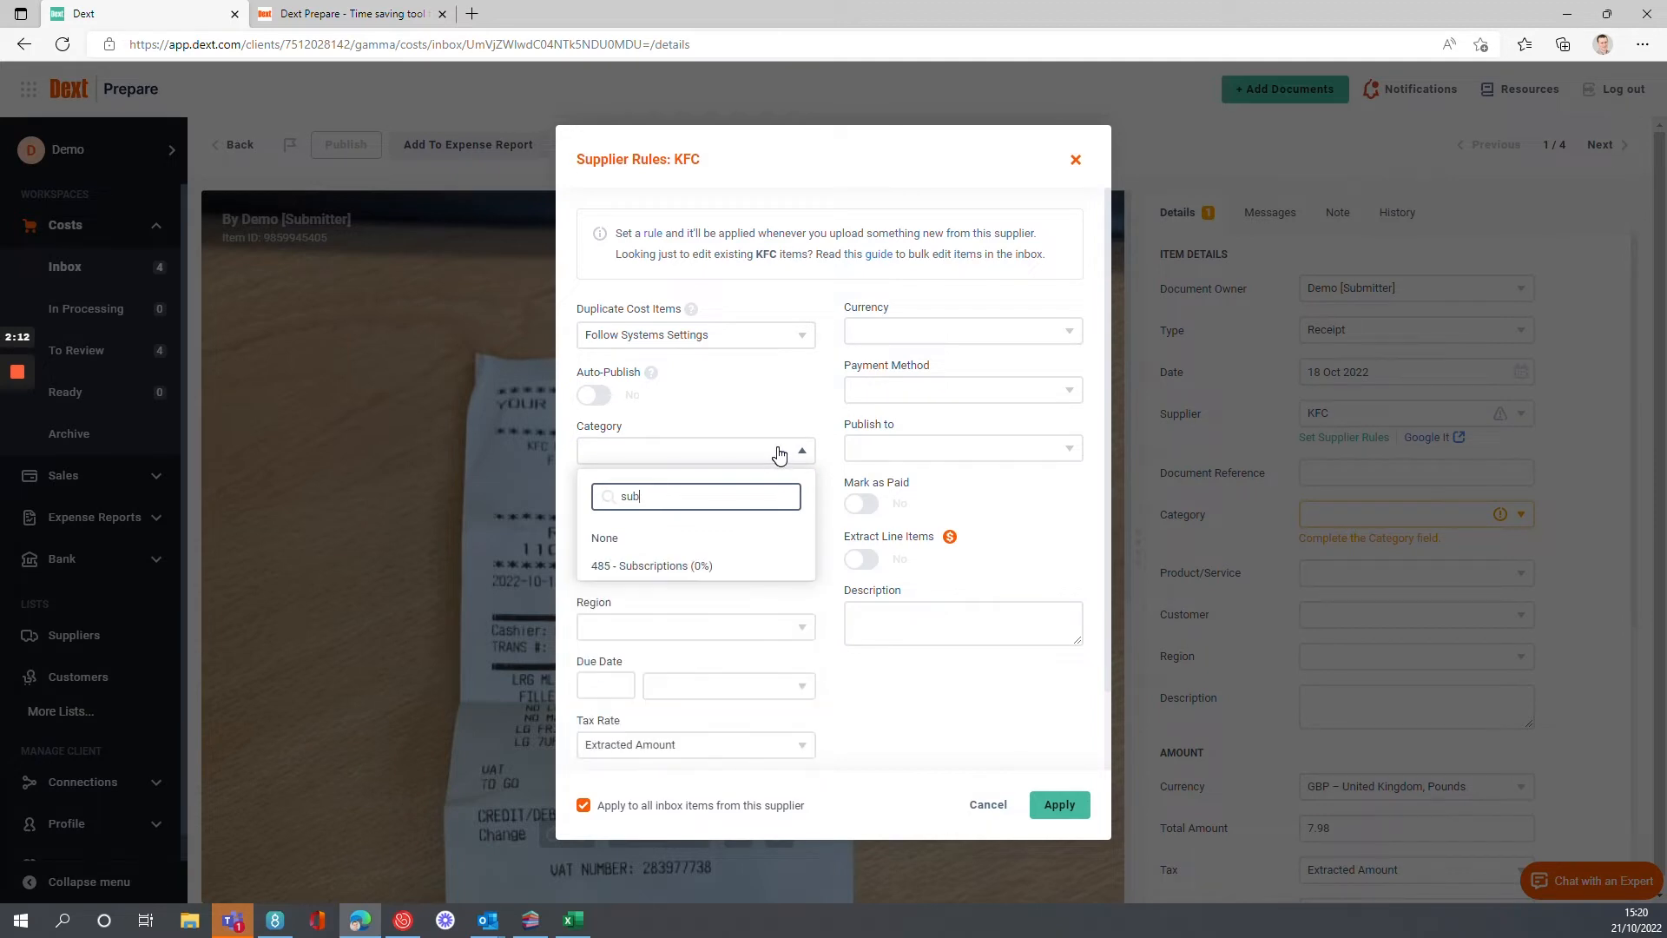
{"action": "key", "text": "BackSpace"}
{"action": "key", "text": "BackSpace"}
{"action": "key", "text": "BackSpace"}
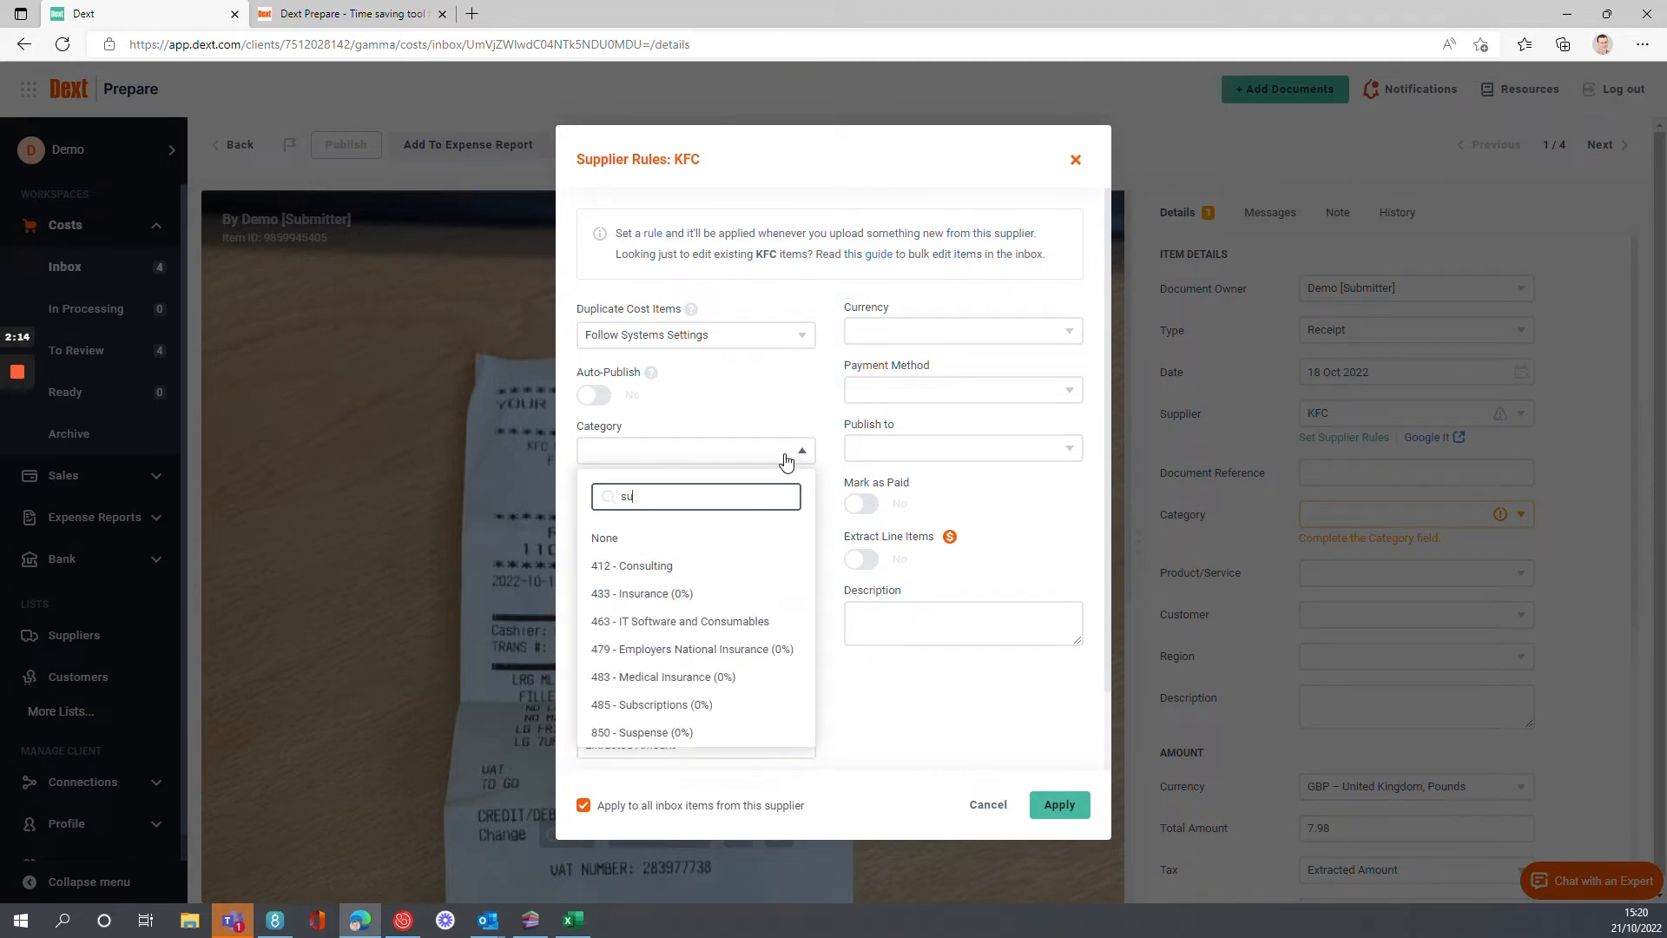
{"action": "type", "text": "ref"}
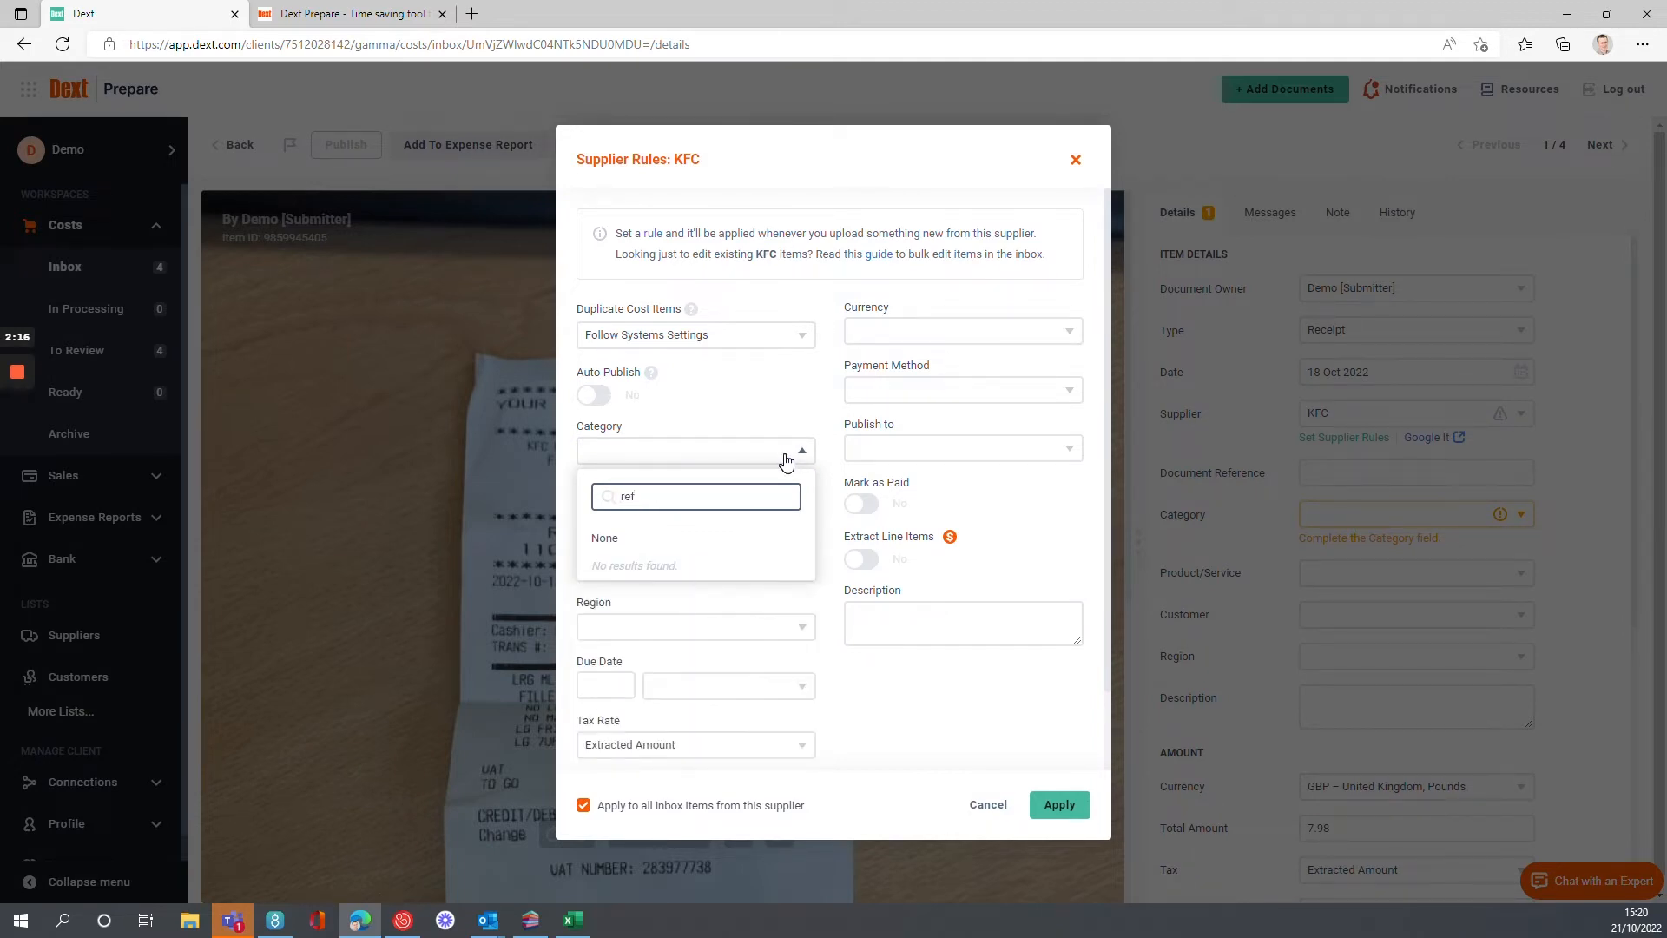
{"action": "key", "text": "BackSpace"}
{"action": "key", "text": "BackSpace"}
{"action": "key", "text": "BackSpace"}
{"action": "type", "text": "foo"}
{"action": "key", "text": "BackSpace"}
{"action": "key", "text": "BackSpace"}
{"action": "key", "text": "BackSpace"}
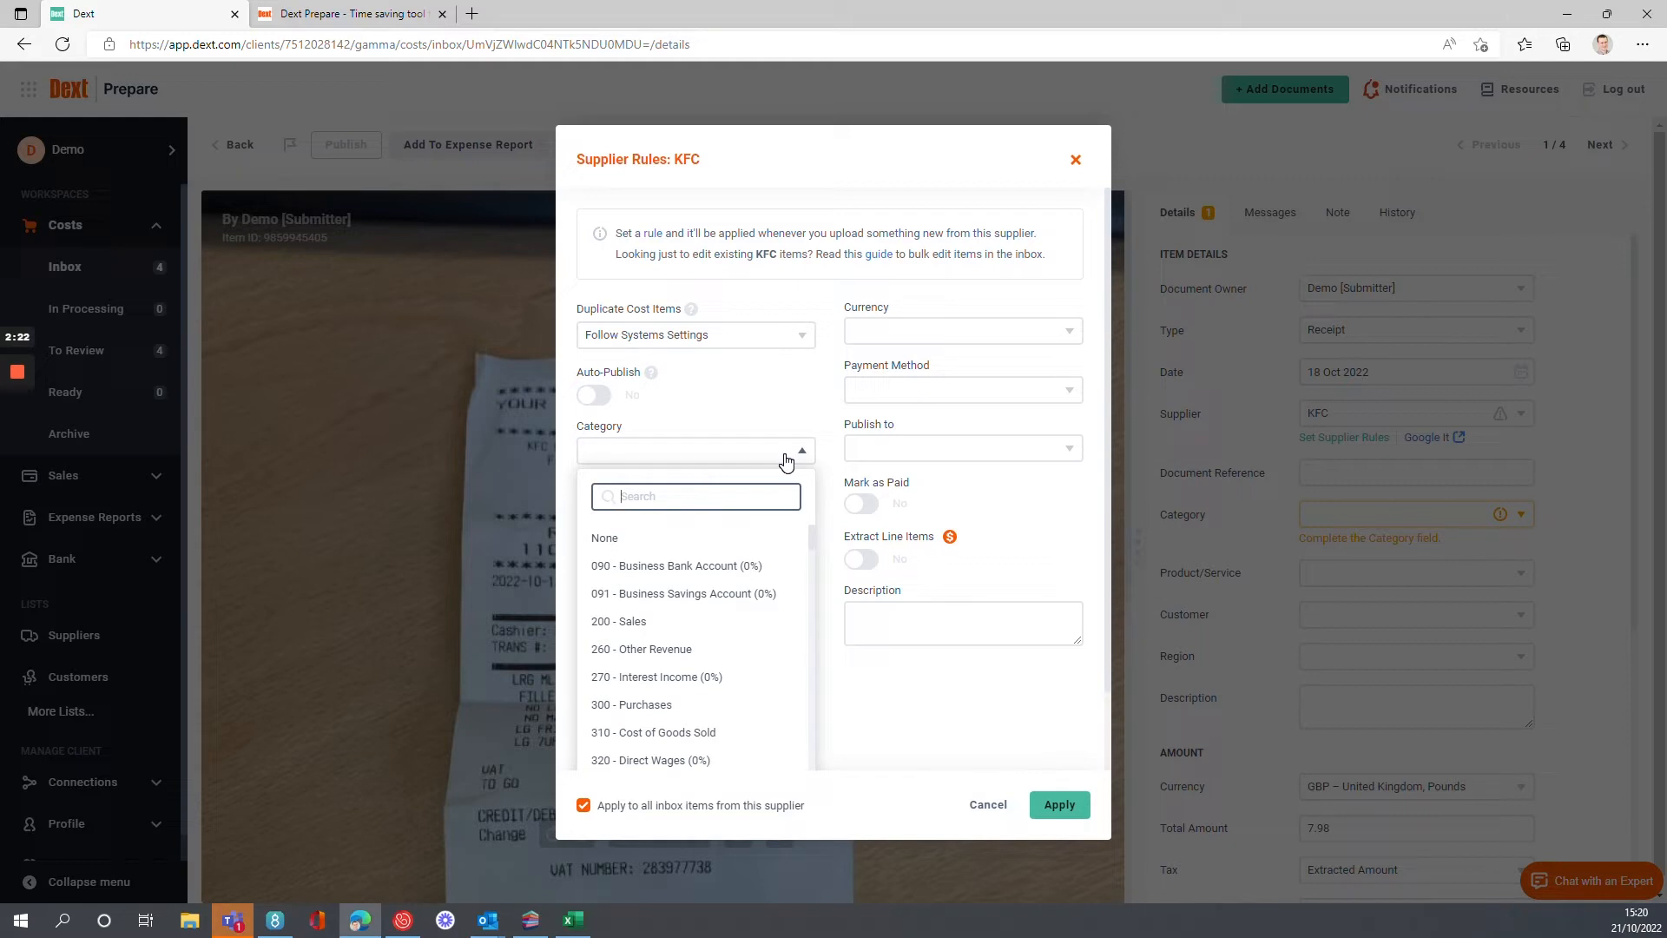
Find the travel categories and set the KFC rule's category to 493 - Travel - National.
{"action": "type", "text": "trav"}
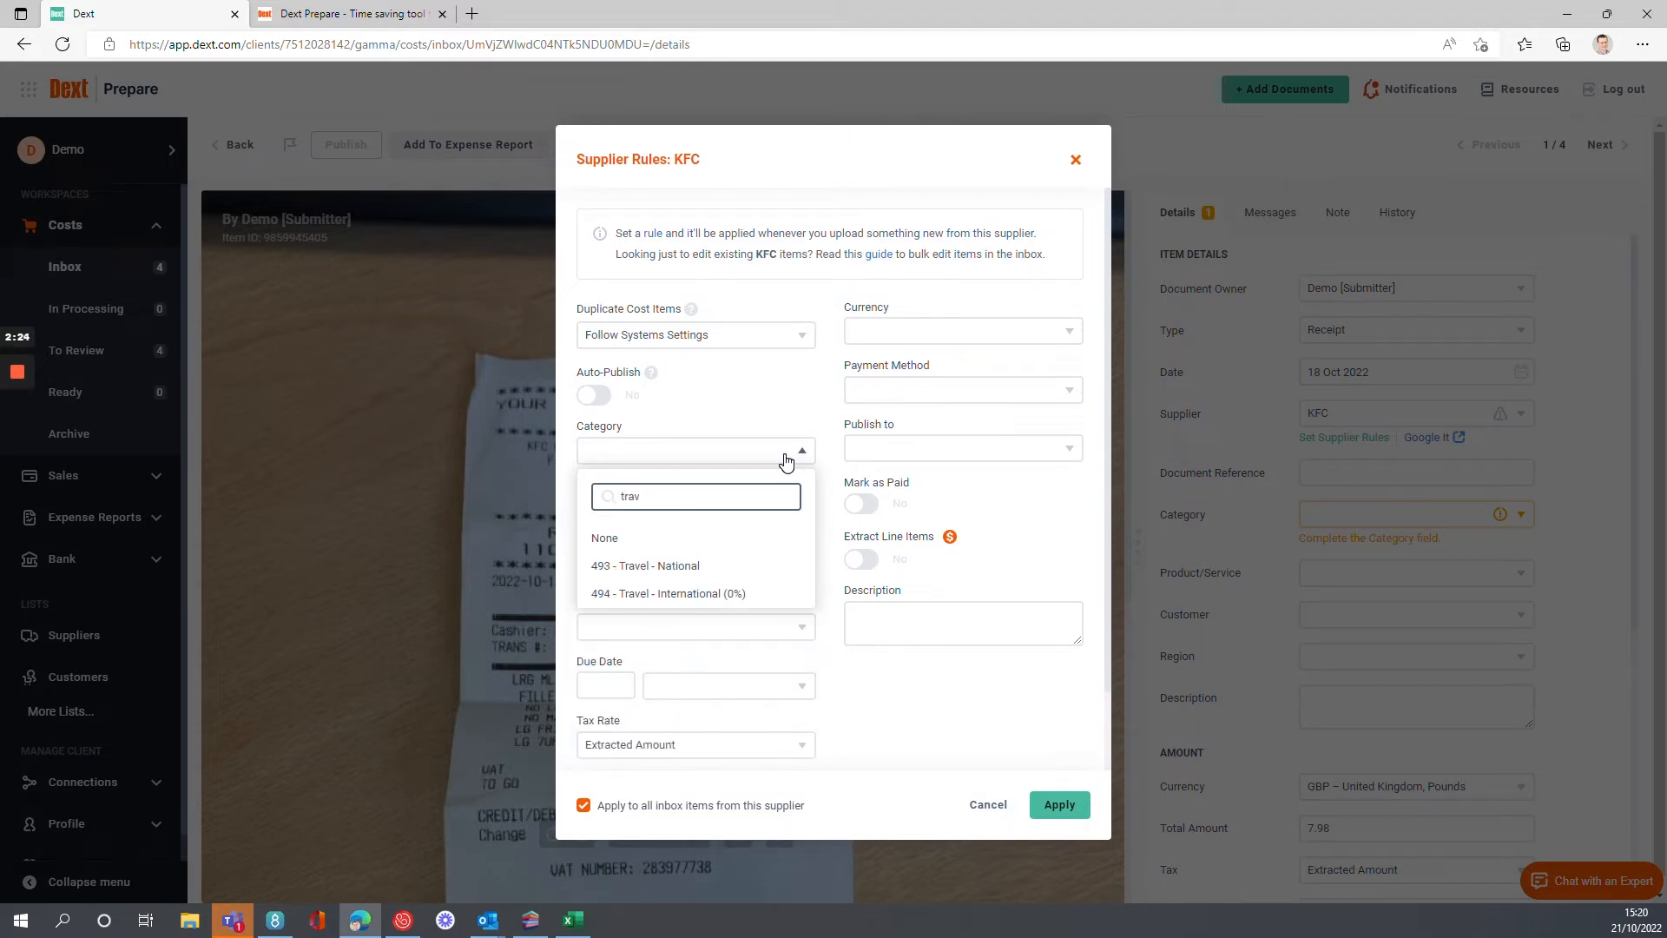
{"action": "left_click", "coordinate": [697, 569]}
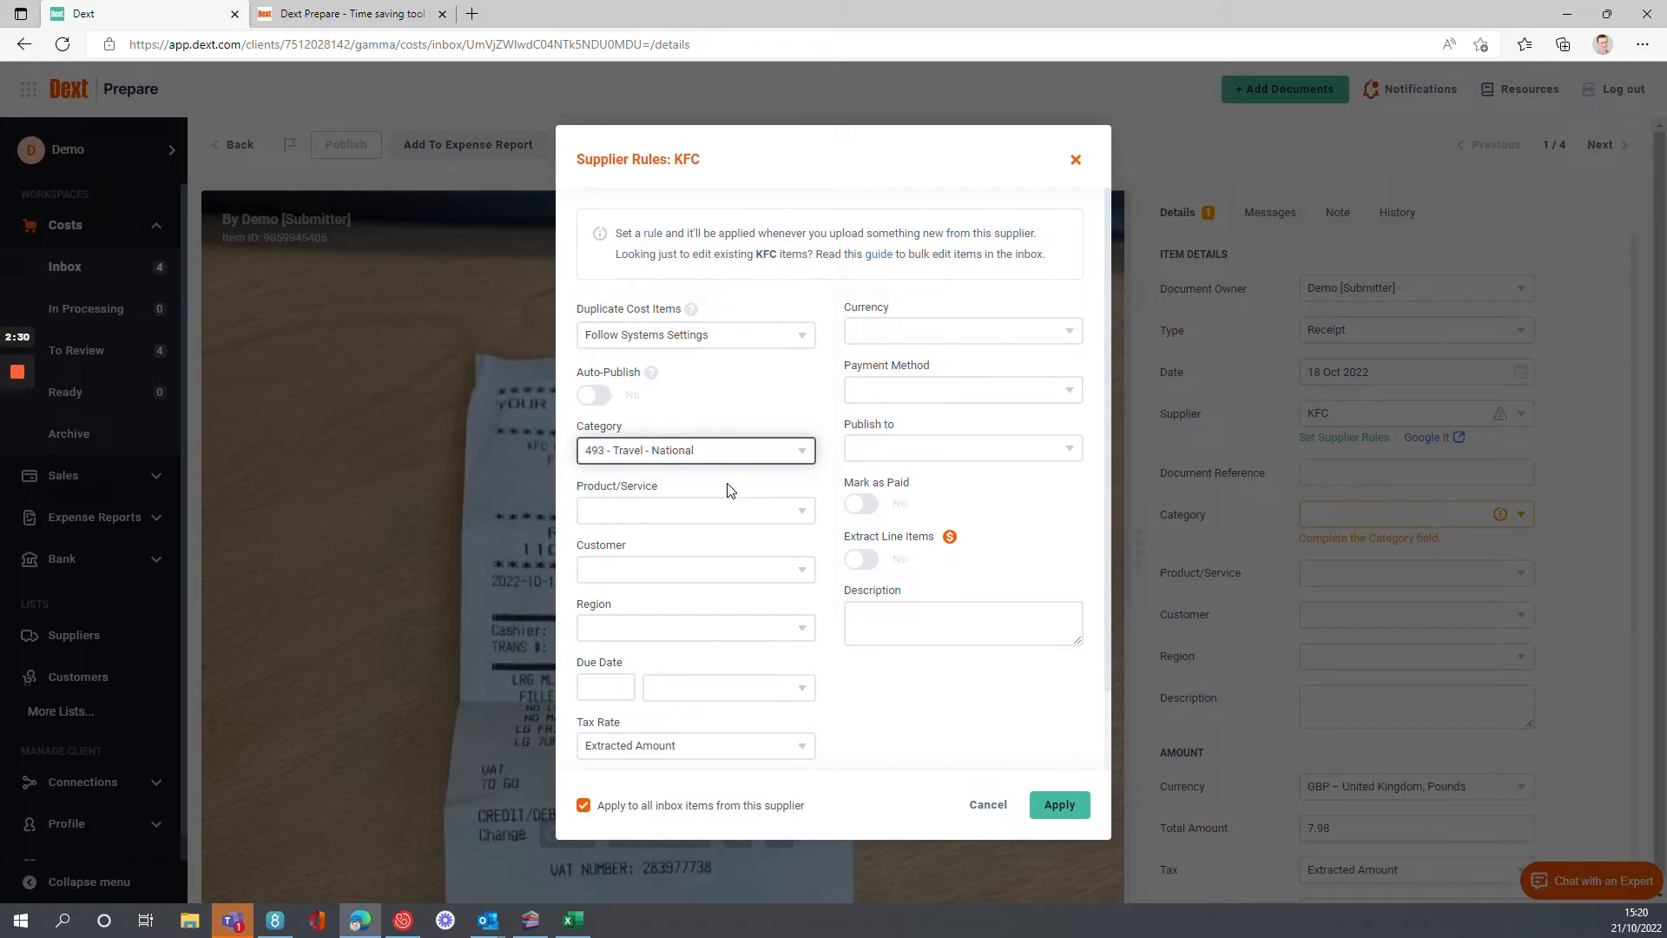
Look through the product/service, customer and region options of the KFC supplier rule without choosing any.
{"action": "left_click", "coordinate": [718, 511]}
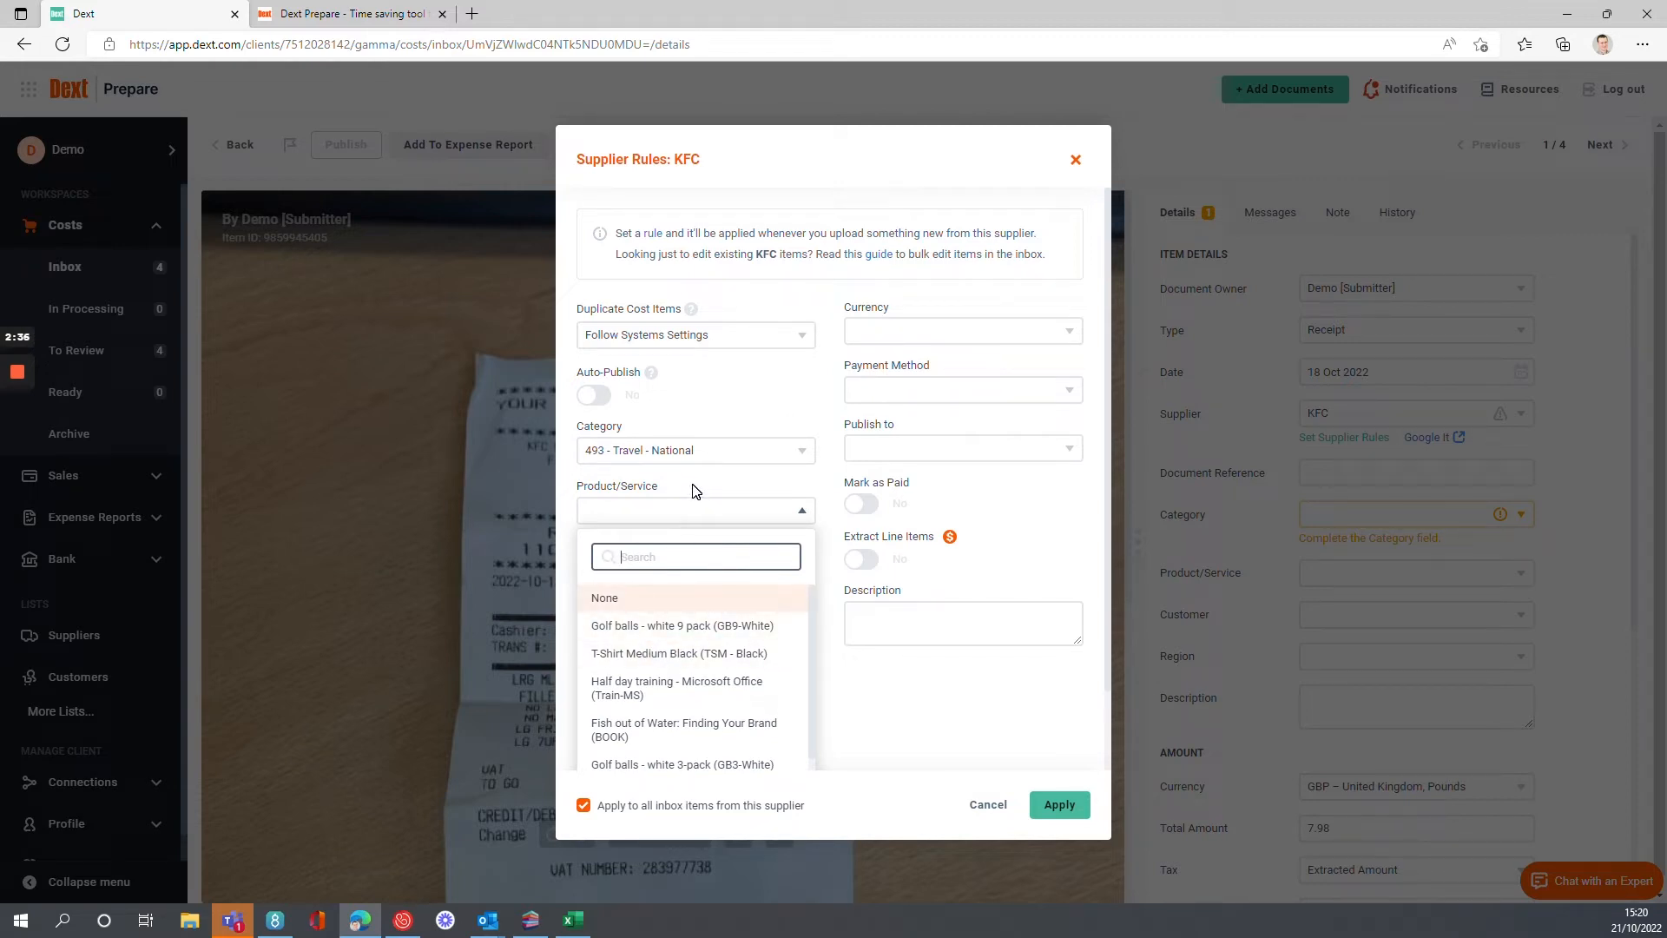
{"action": "left_click", "coordinate": [694, 492]}
{"action": "left_click", "coordinate": [741, 580]}
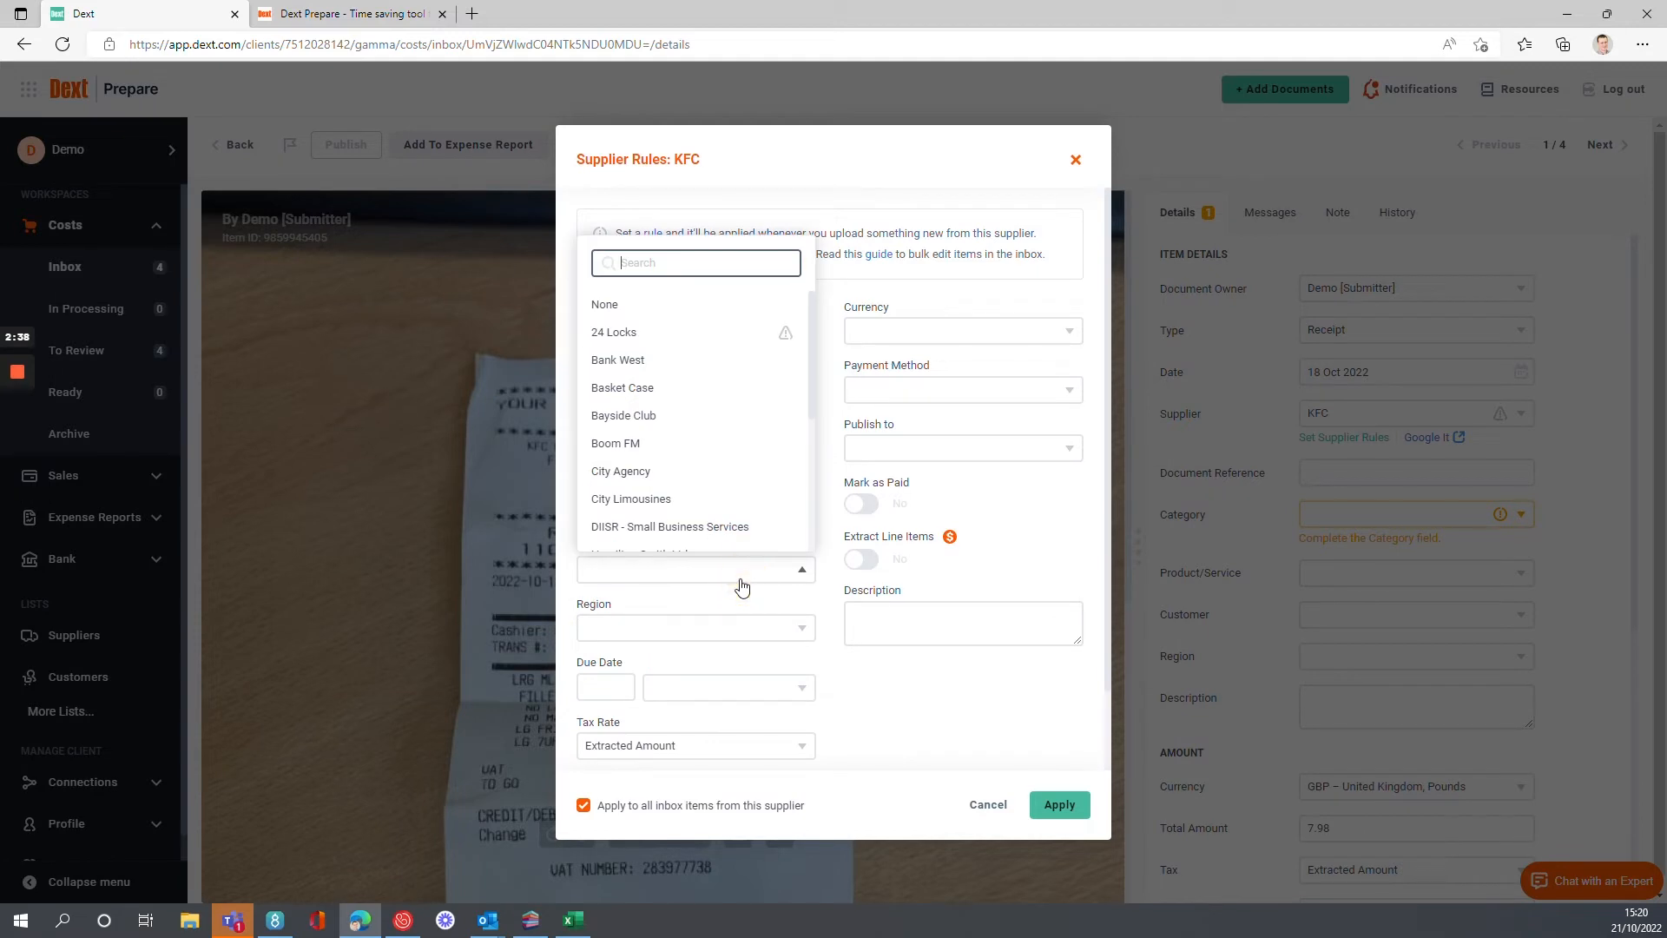
{"action": "left_click", "coordinate": [829, 451]}
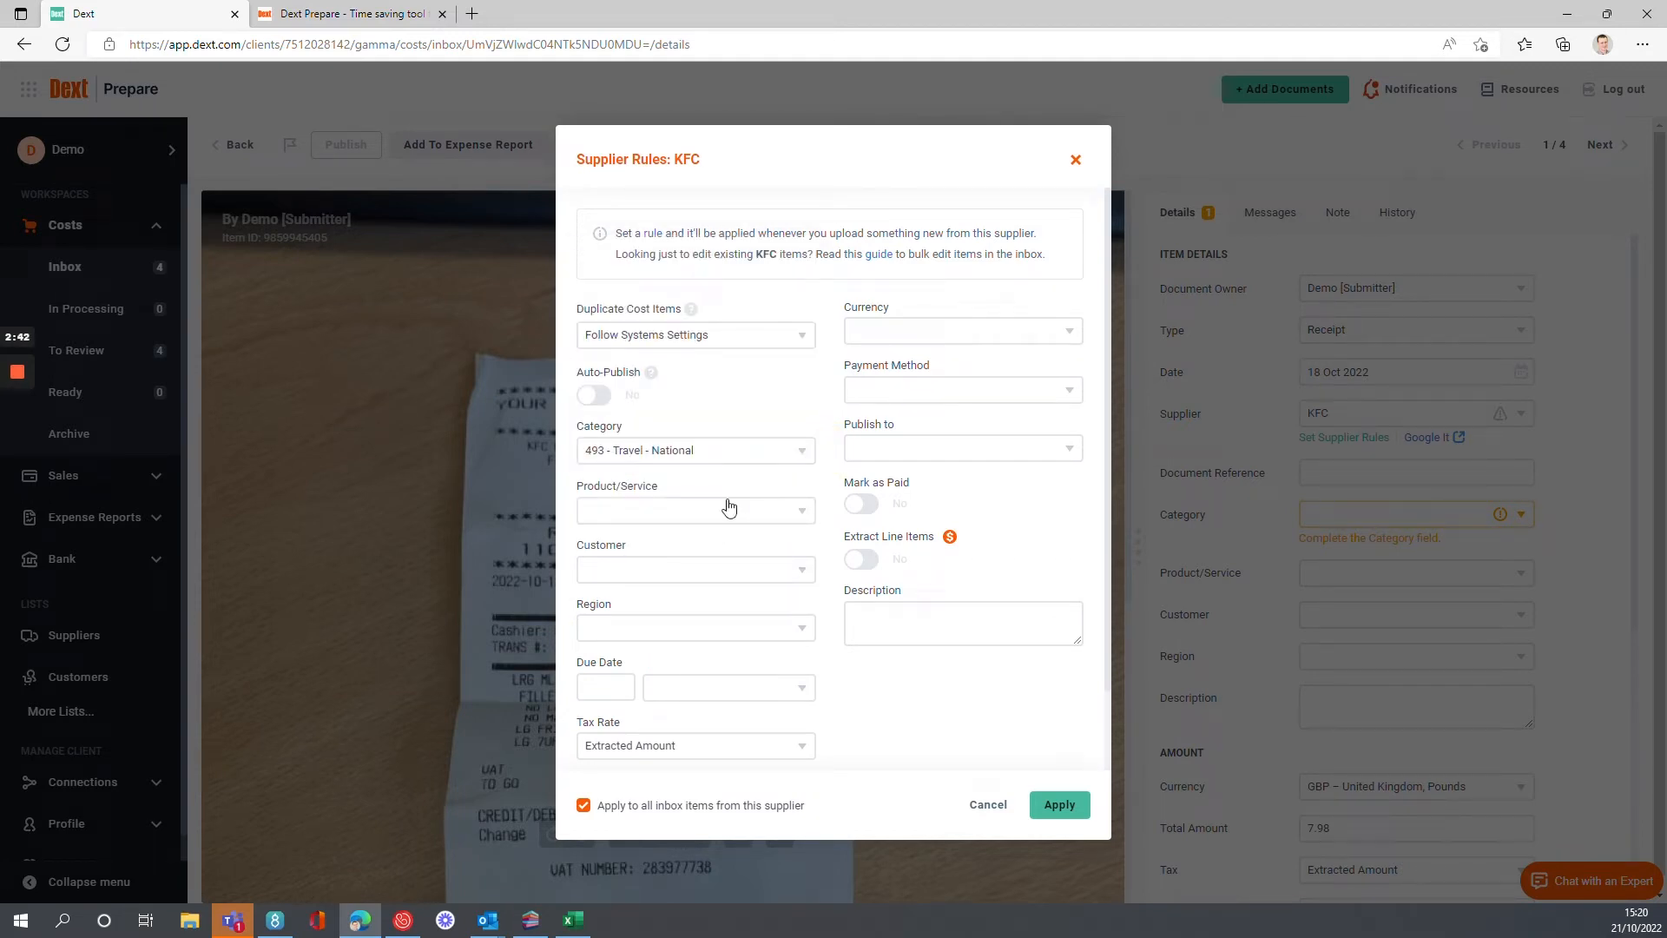
{"action": "scroll", "coordinate": [810, 620], "scroll_direction": "down", "scroll_amount": 1}
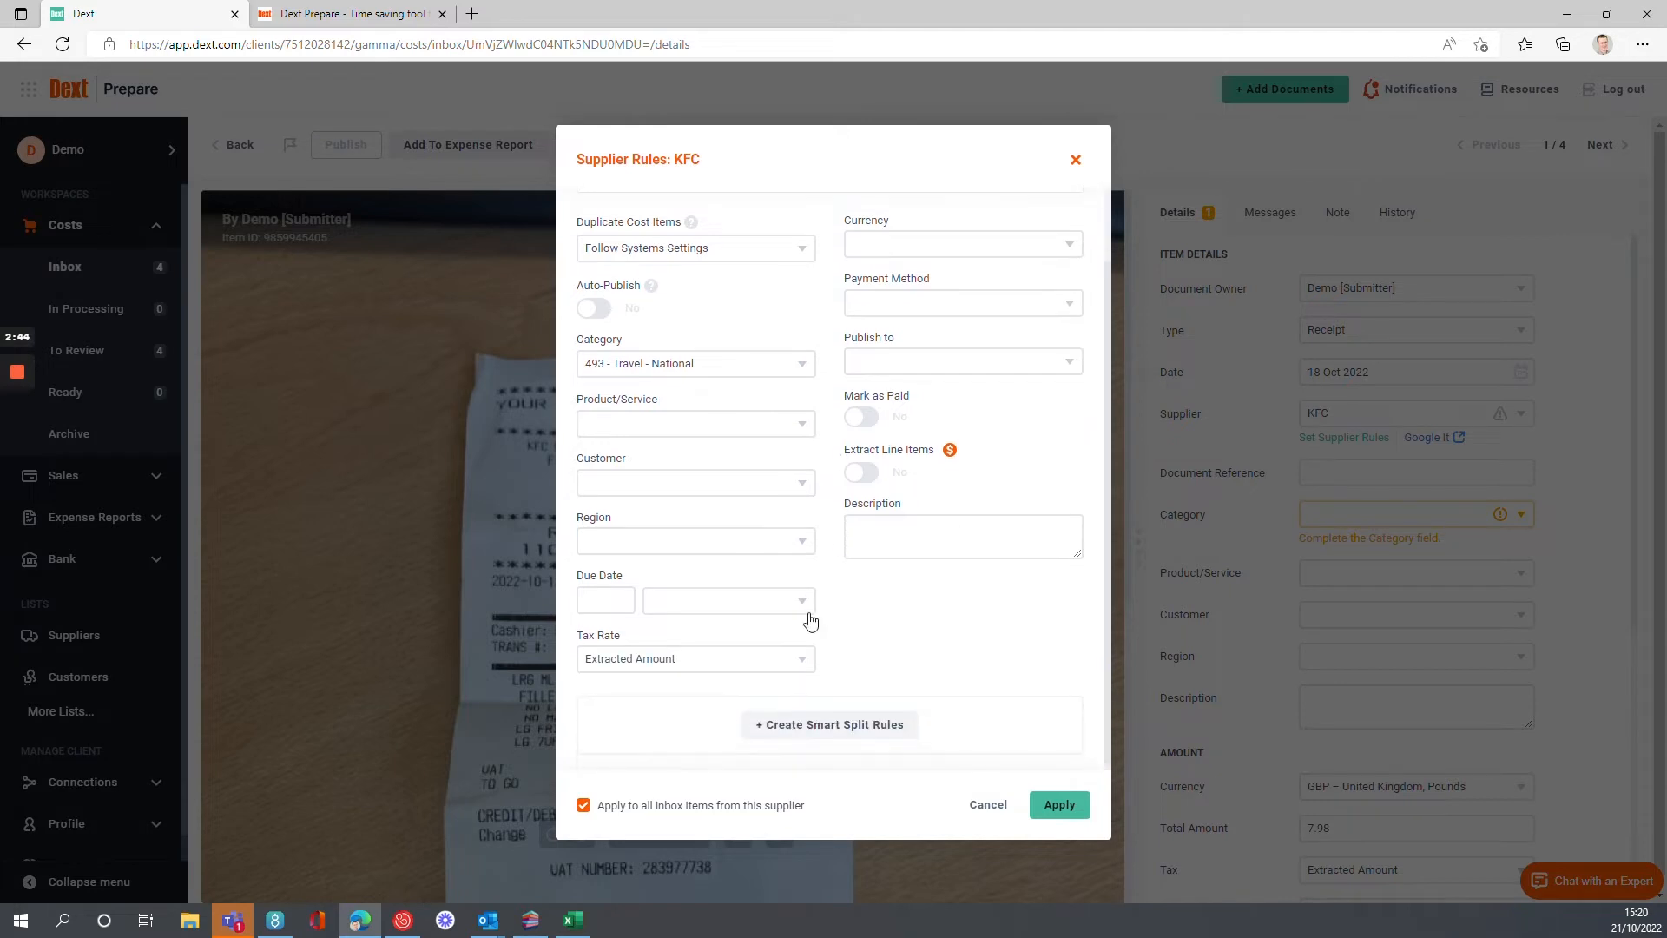
{"action": "left_click", "coordinate": [801, 543]}
{"action": "left_click", "coordinate": [802, 547]}
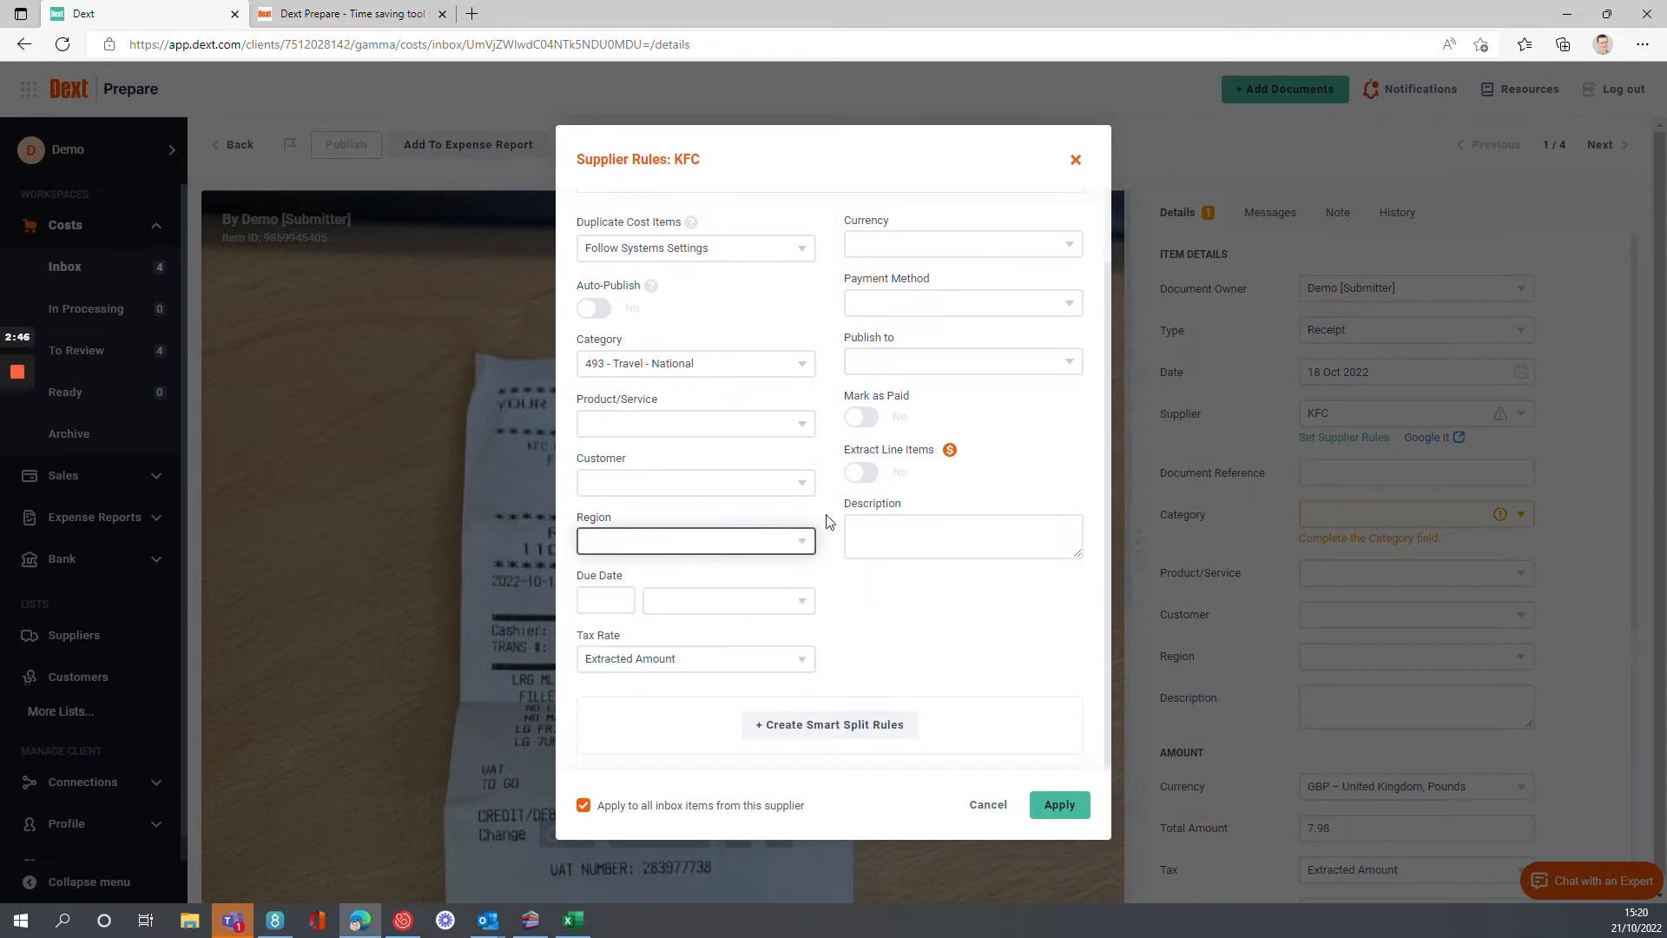
{"action": "scroll", "coordinate": [842, 539], "scroll_direction": "down", "scroll_amount": 1}
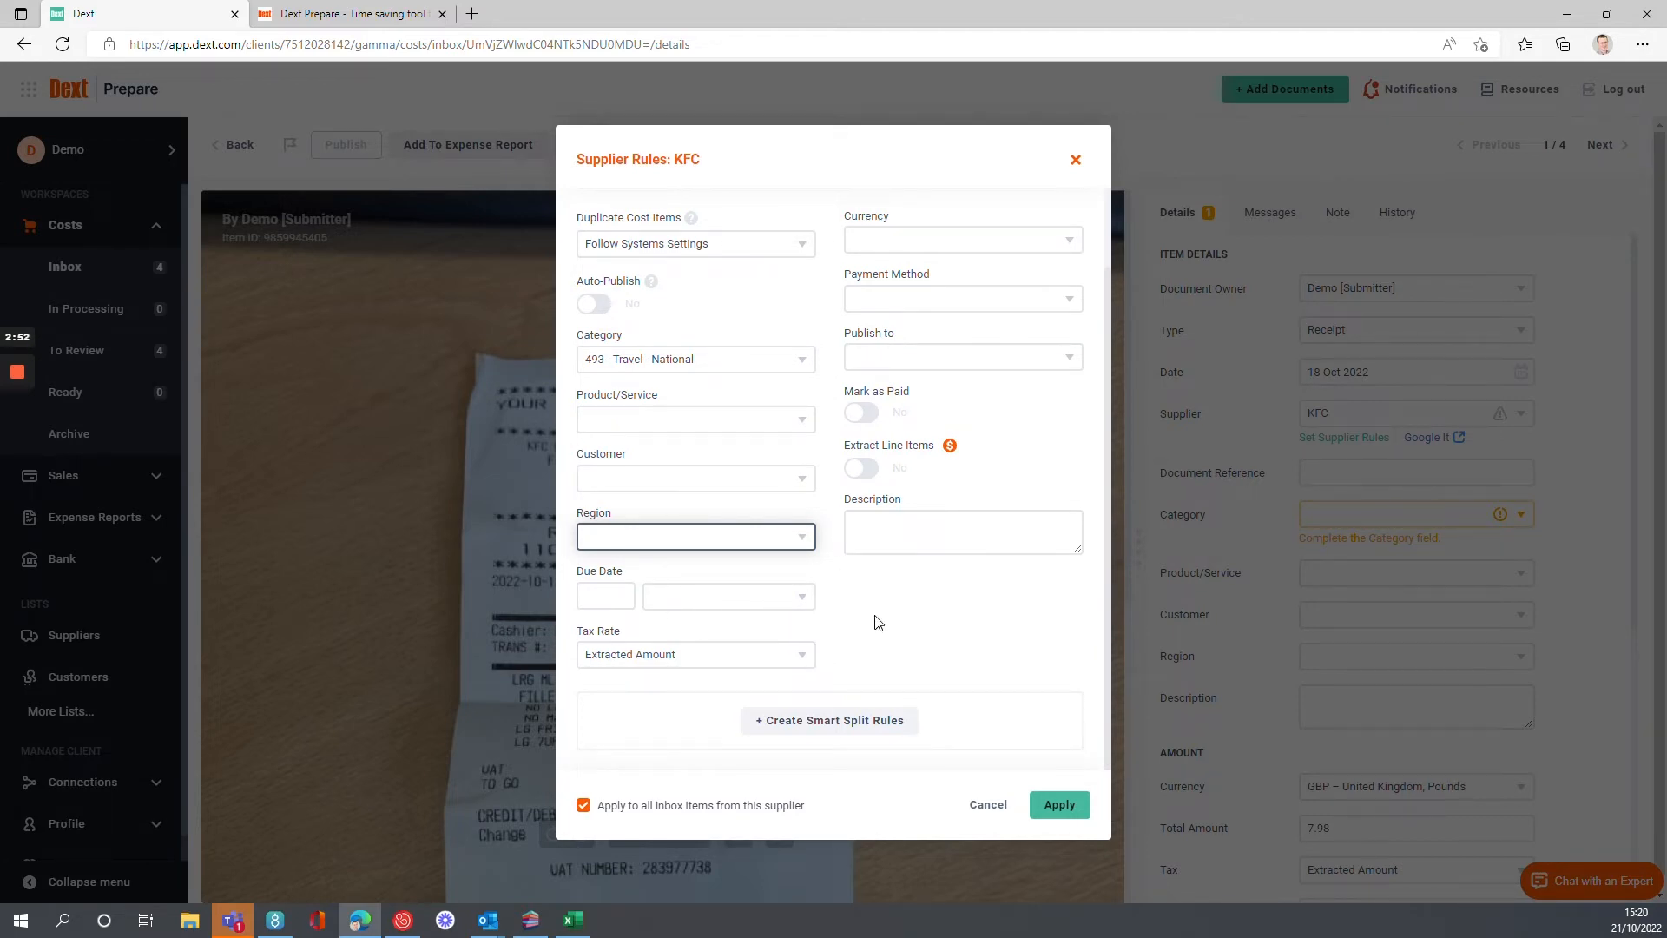
{"action": "scroll", "coordinate": [878, 625], "scroll_direction": "up", "scroll_amount": 2}
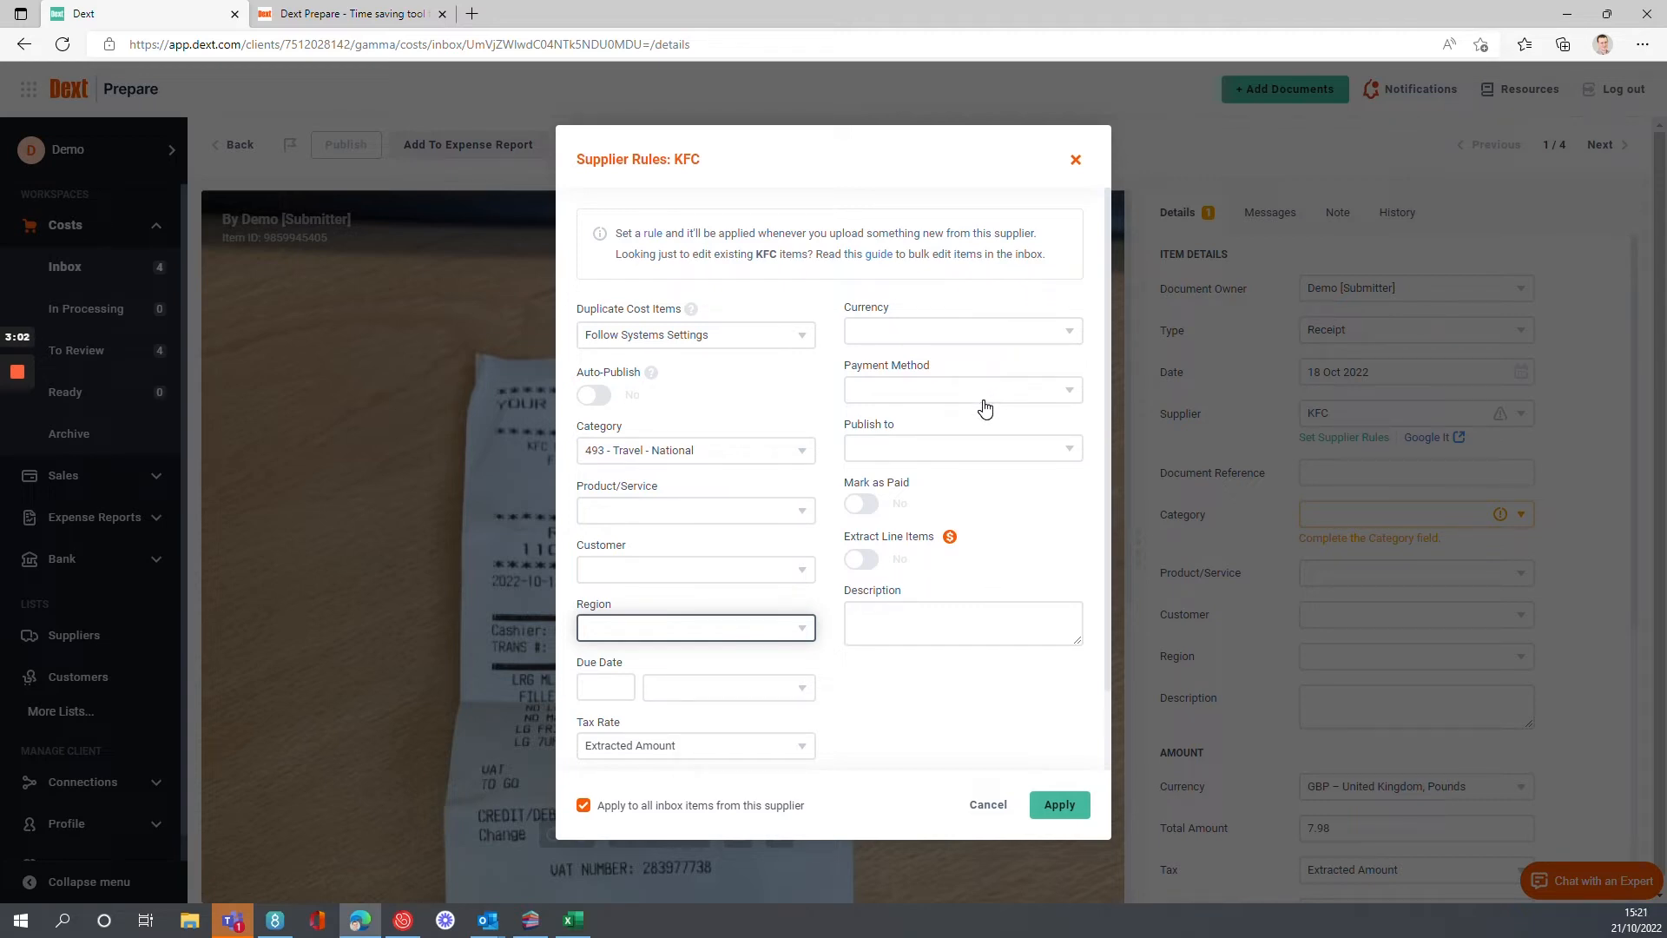
Set the KFC rule to publish to Purchases with the status Awaiting Payment.
{"action": "left_click", "coordinate": [1011, 461]}
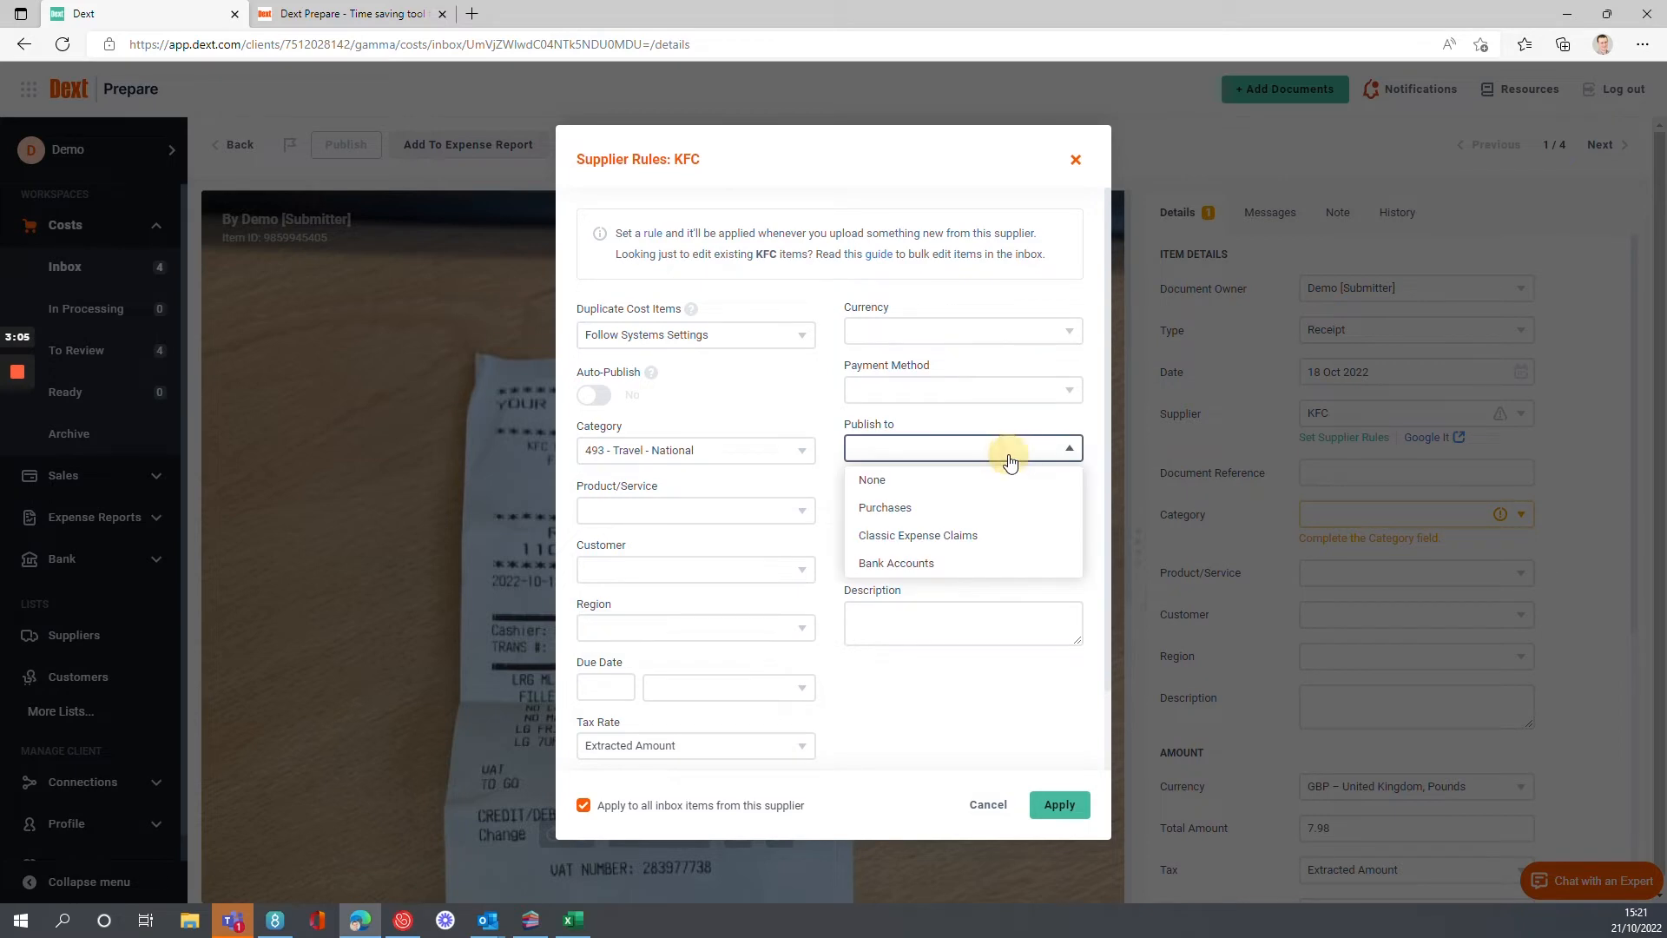
{"action": "left_click", "coordinate": [970, 507]}
{"action": "left_click", "coordinate": [1003, 515]}
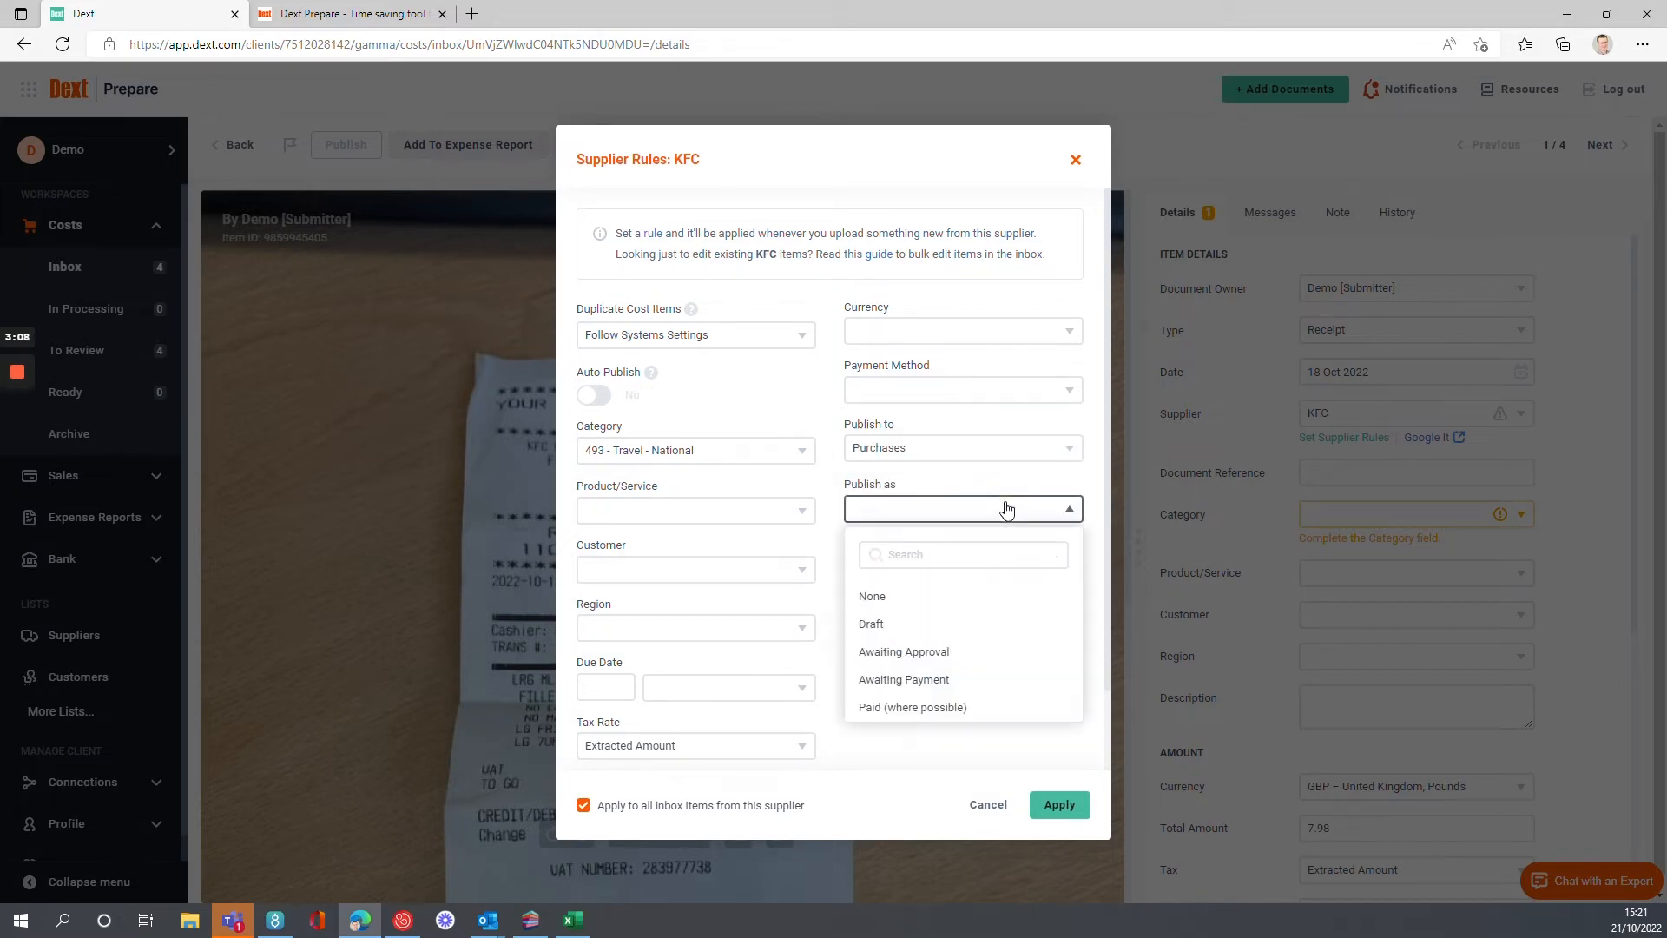
{"action": "left_click", "coordinate": [959, 687]}
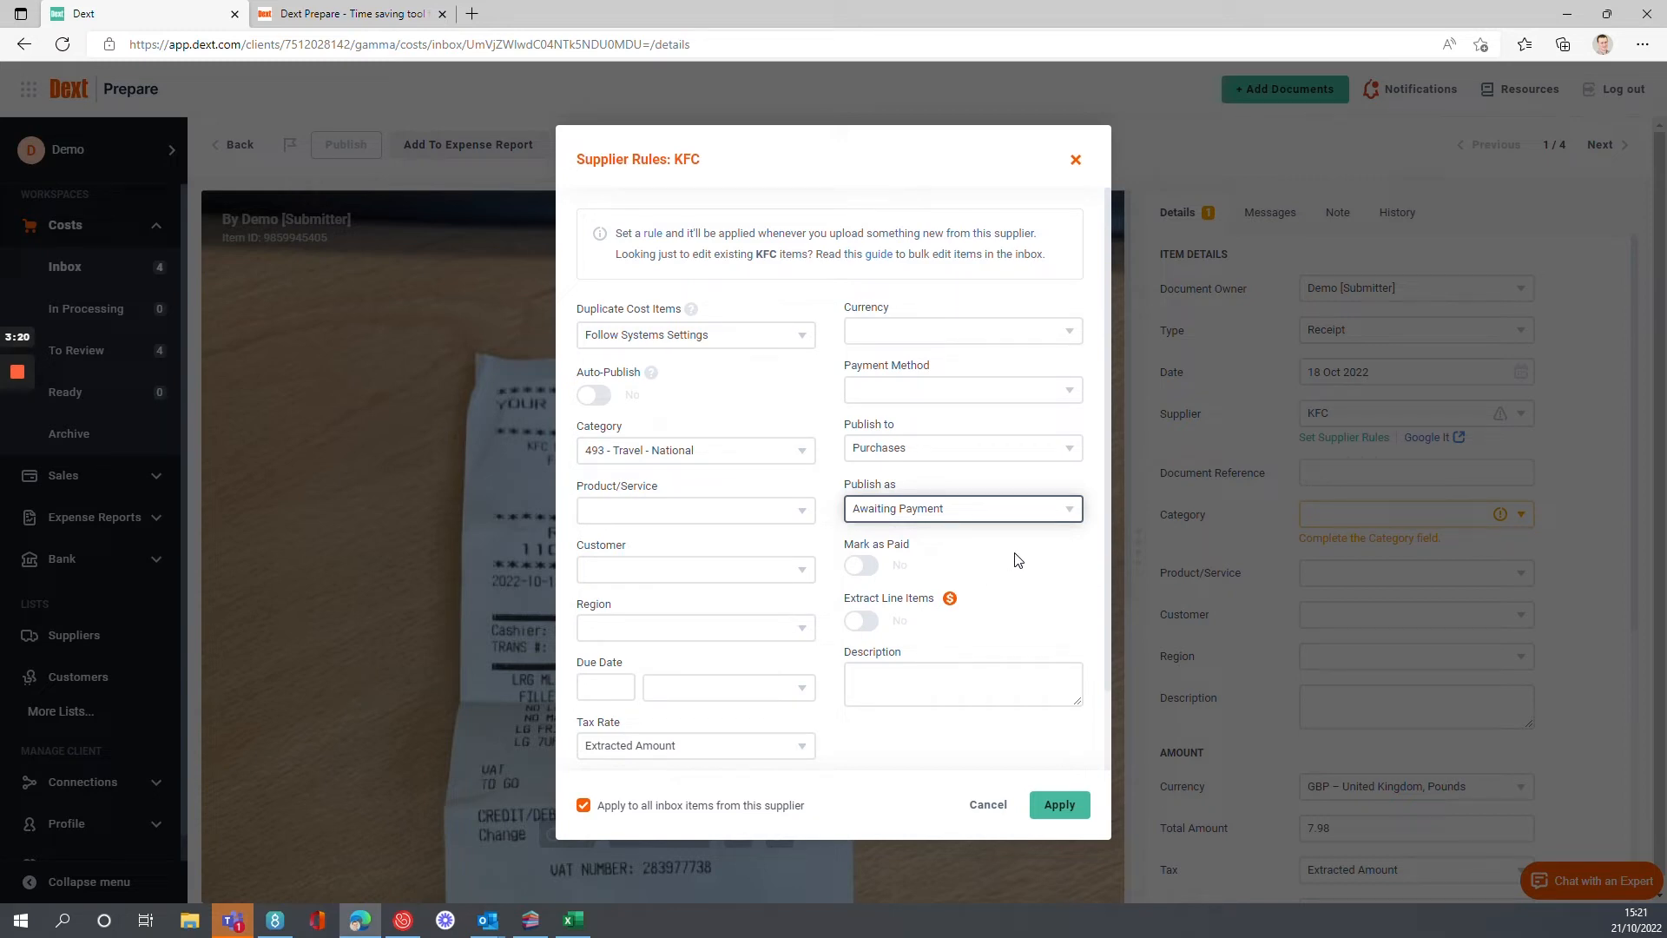
Enter "Food" as the description in the KFC supplier rule.
{"action": "scroll", "coordinate": [1027, 569], "scroll_direction": "down", "scroll_amount": 1}
{"action": "left_click", "coordinate": [923, 588]}
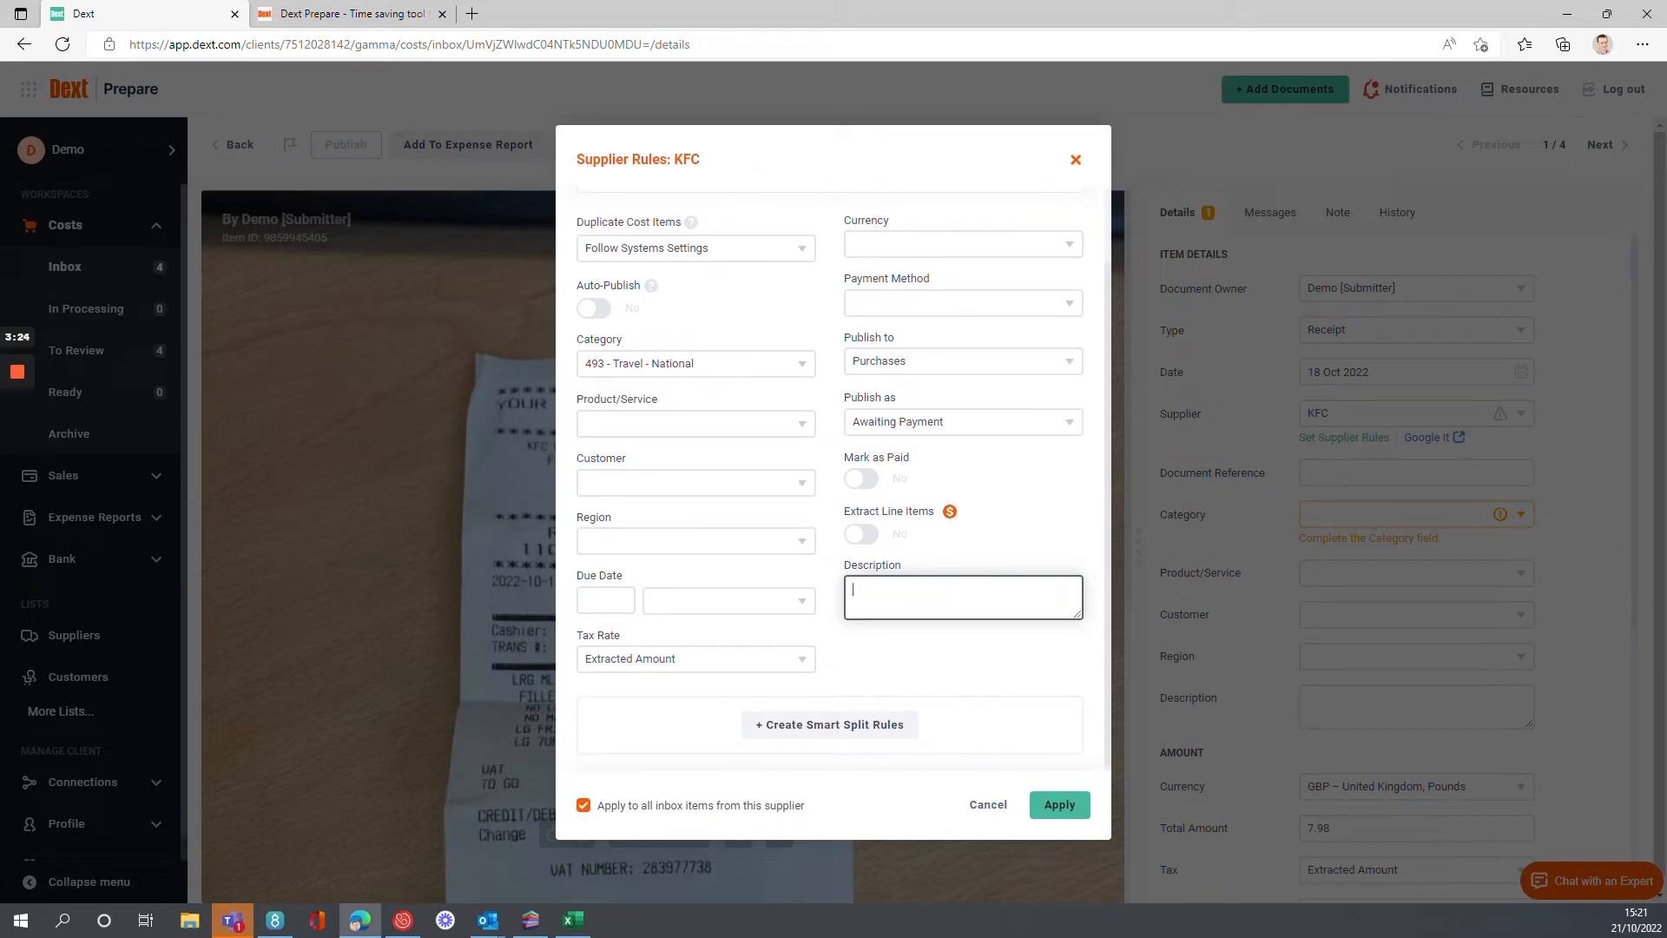
{"action": "type", "text": "Food"}
{"action": "key", "text": "Tab"}
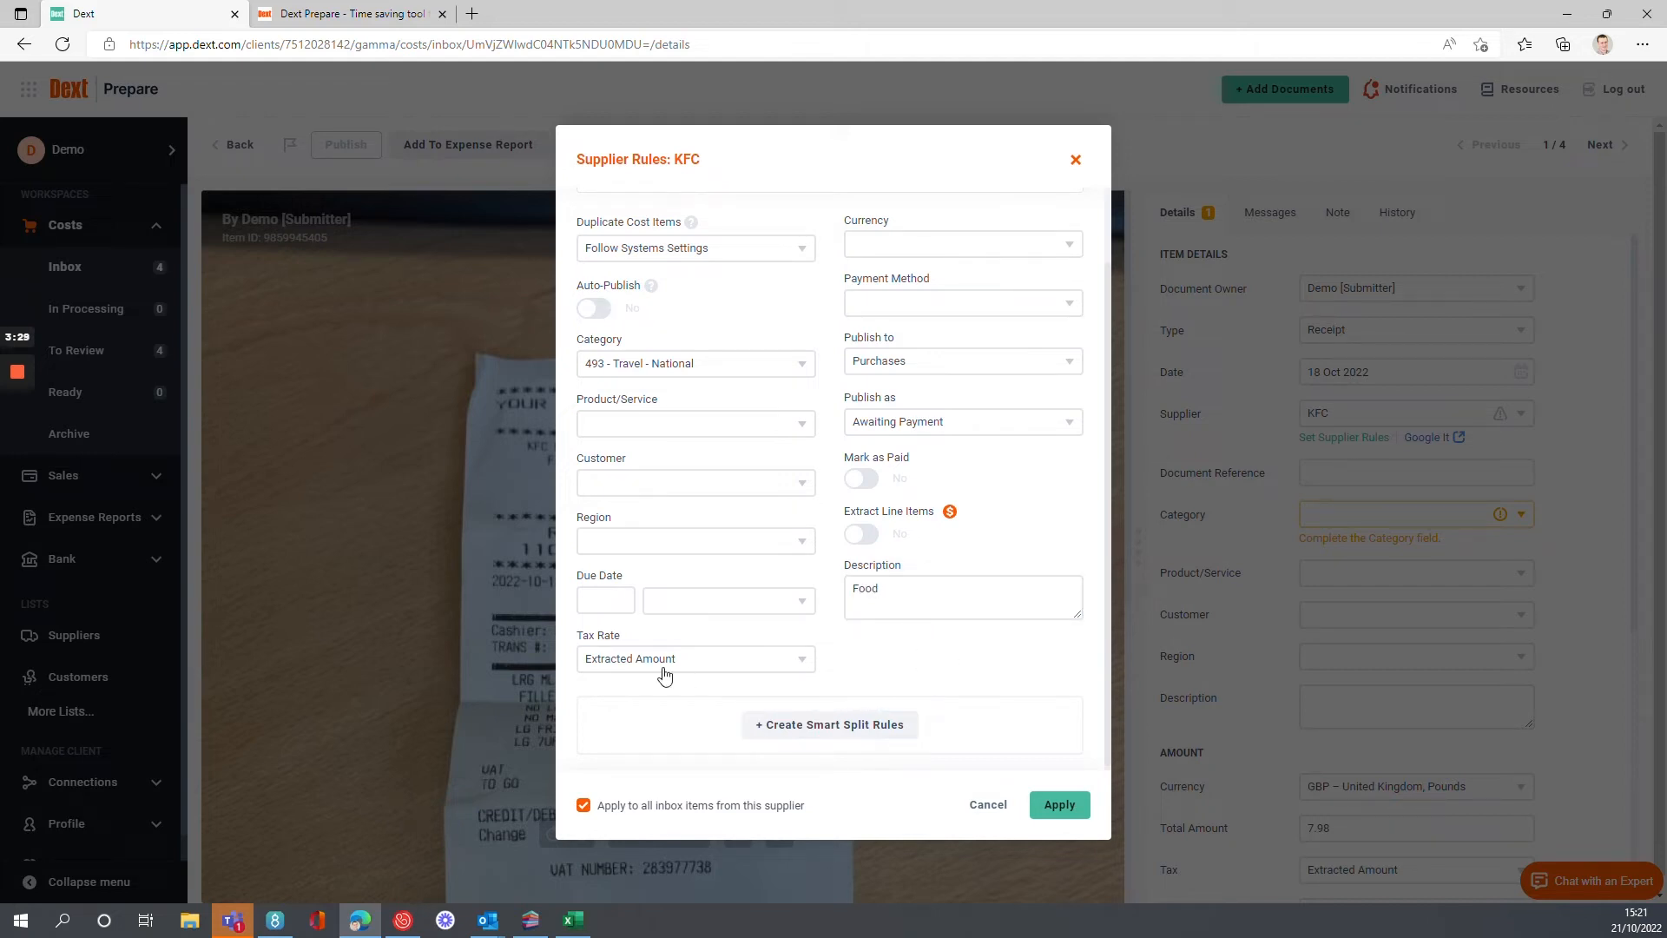
Set the rule's tax rate to 20% (VAT on Expenses) and apply the KFC supplier rule.
{"action": "left_click", "coordinate": [708, 670]}
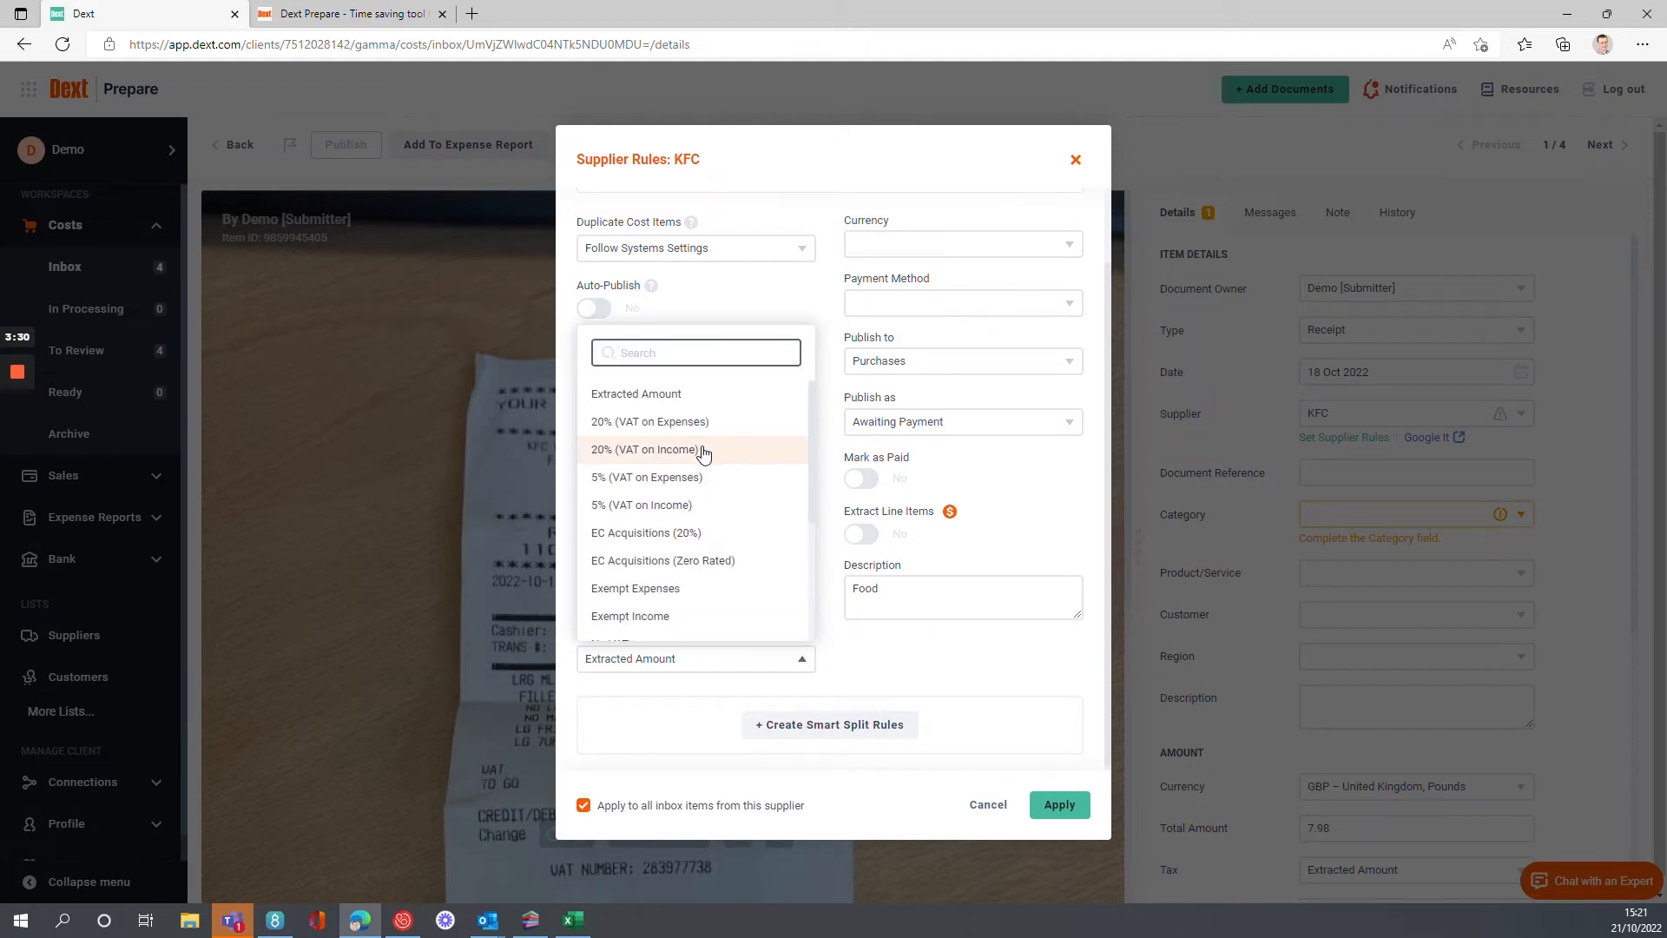
{"action": "left_click", "coordinate": [725, 425]}
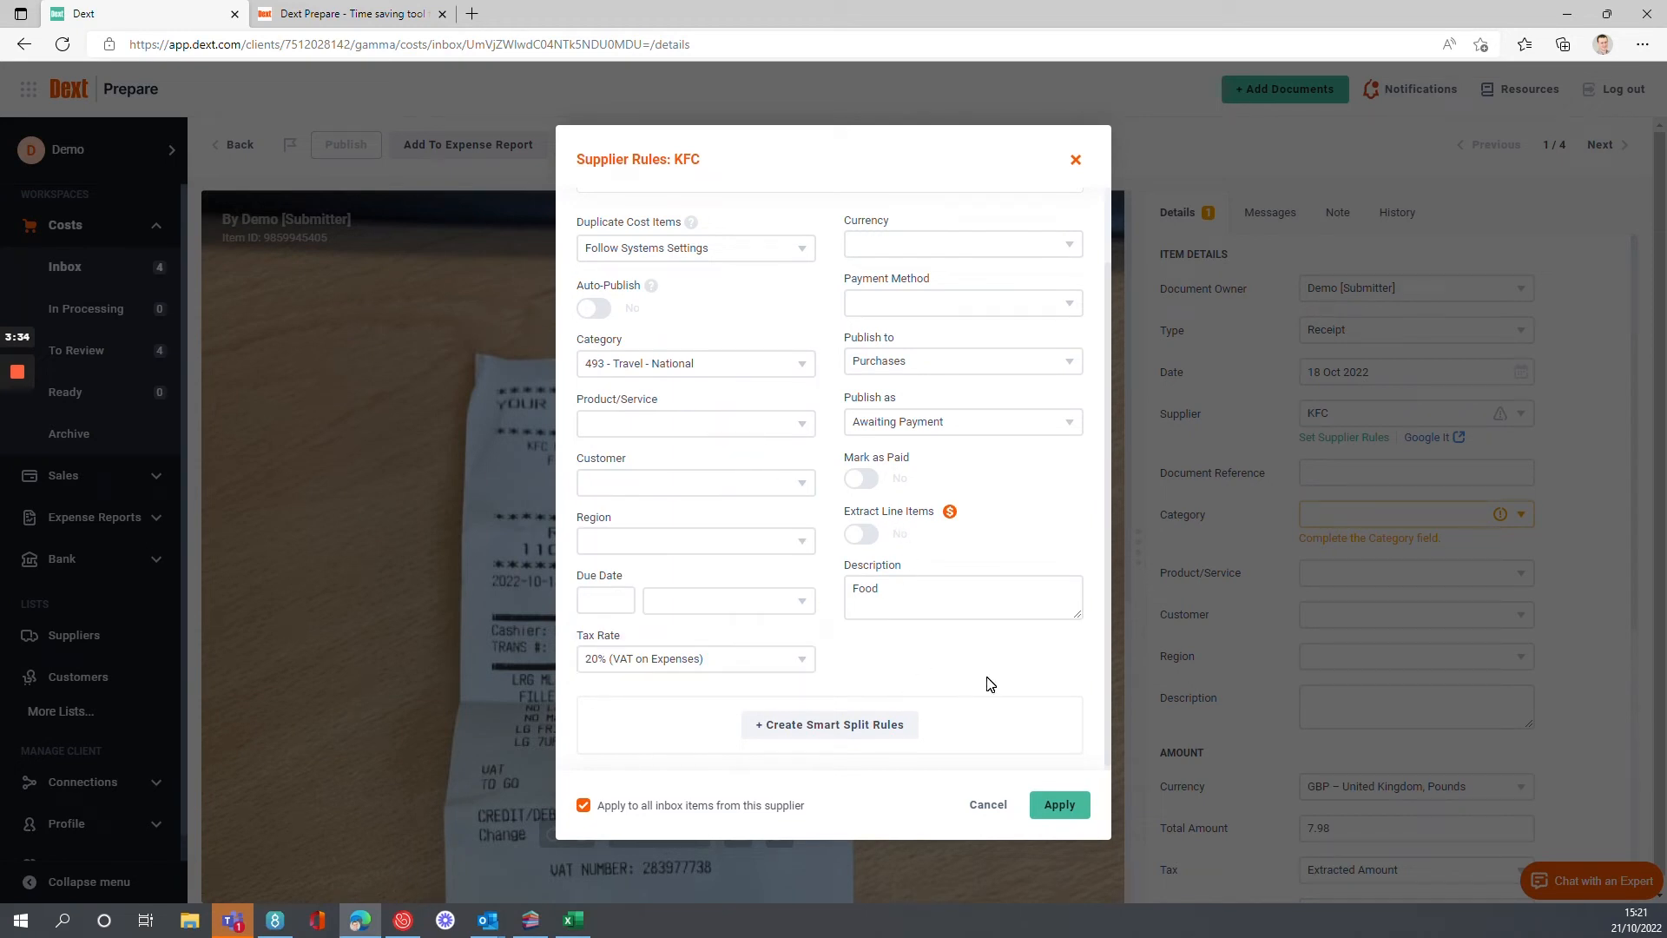
{"action": "scroll", "coordinate": [955, 691], "scroll_direction": "up", "scroll_amount": 2}
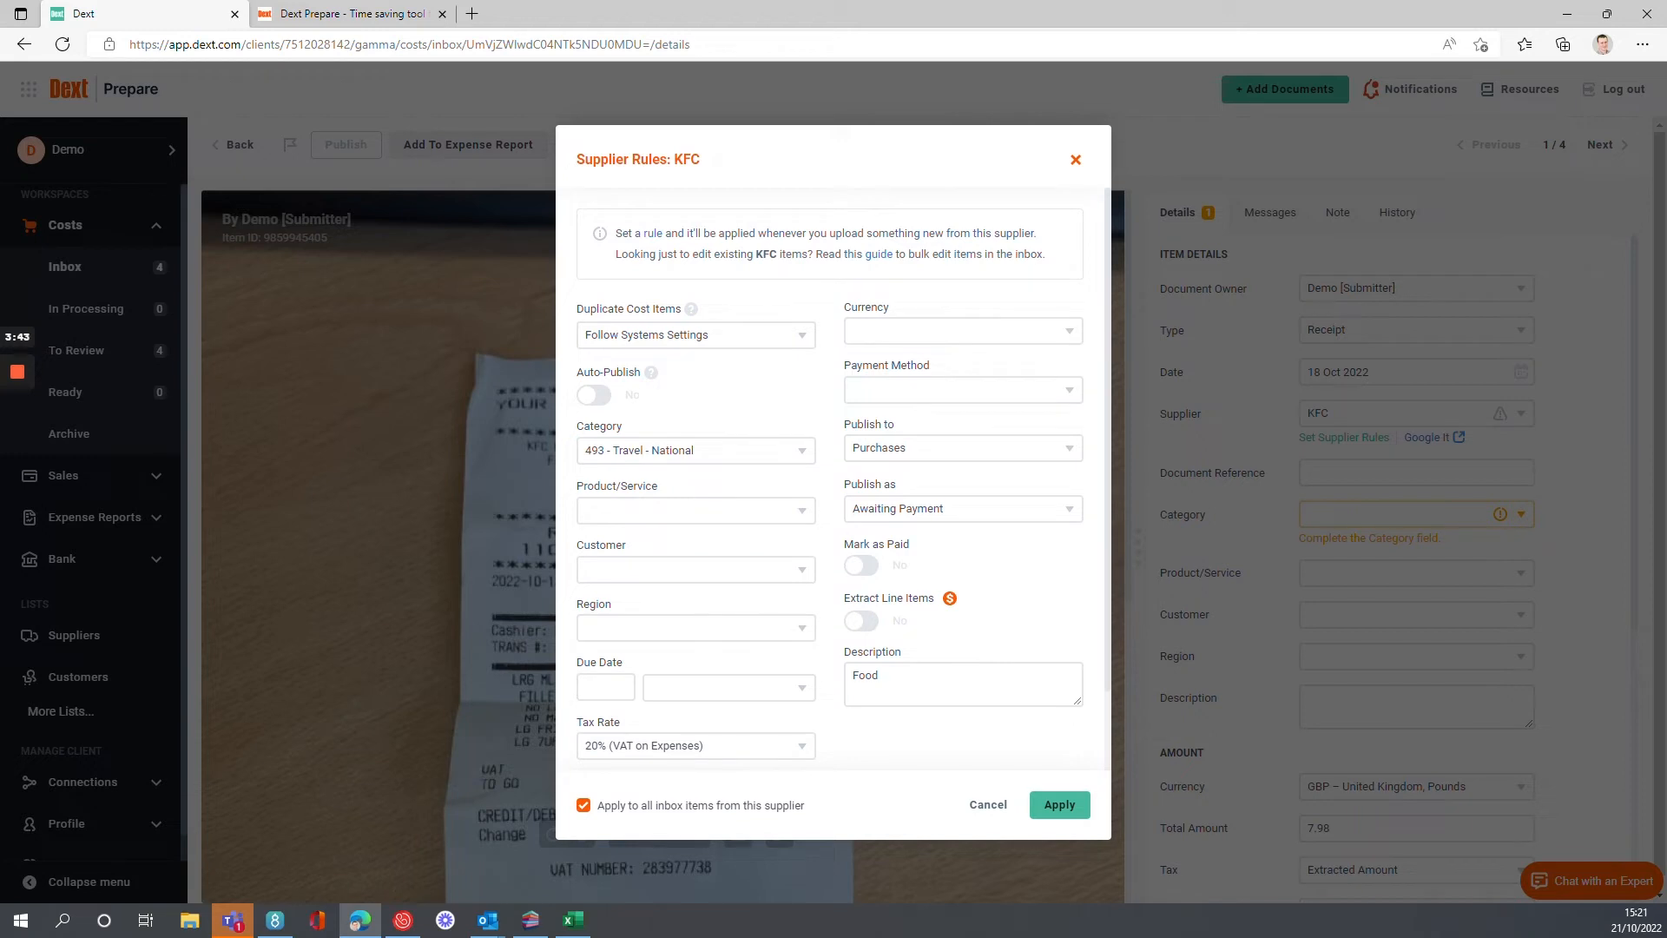
{"action": "left_click", "coordinate": [1058, 804]}
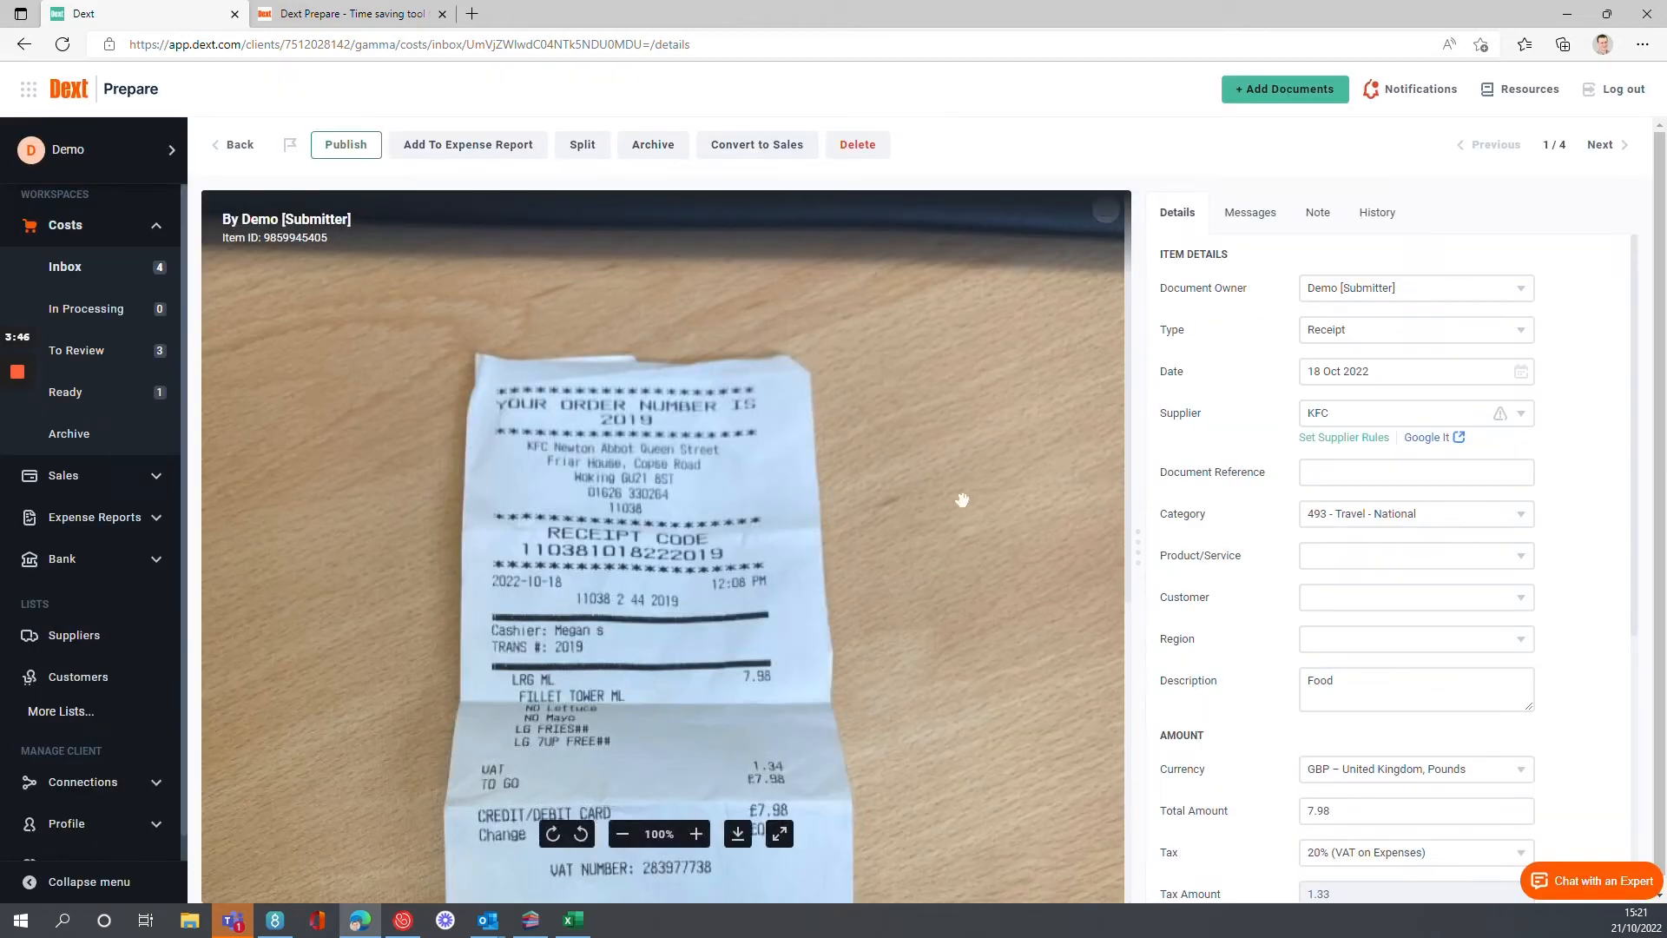
Reopen the KFC receipt from the Costs inbox, switch on Auto-Publish in its supplier rules and apply the change.
{"action": "left_click", "coordinate": [242, 148]}
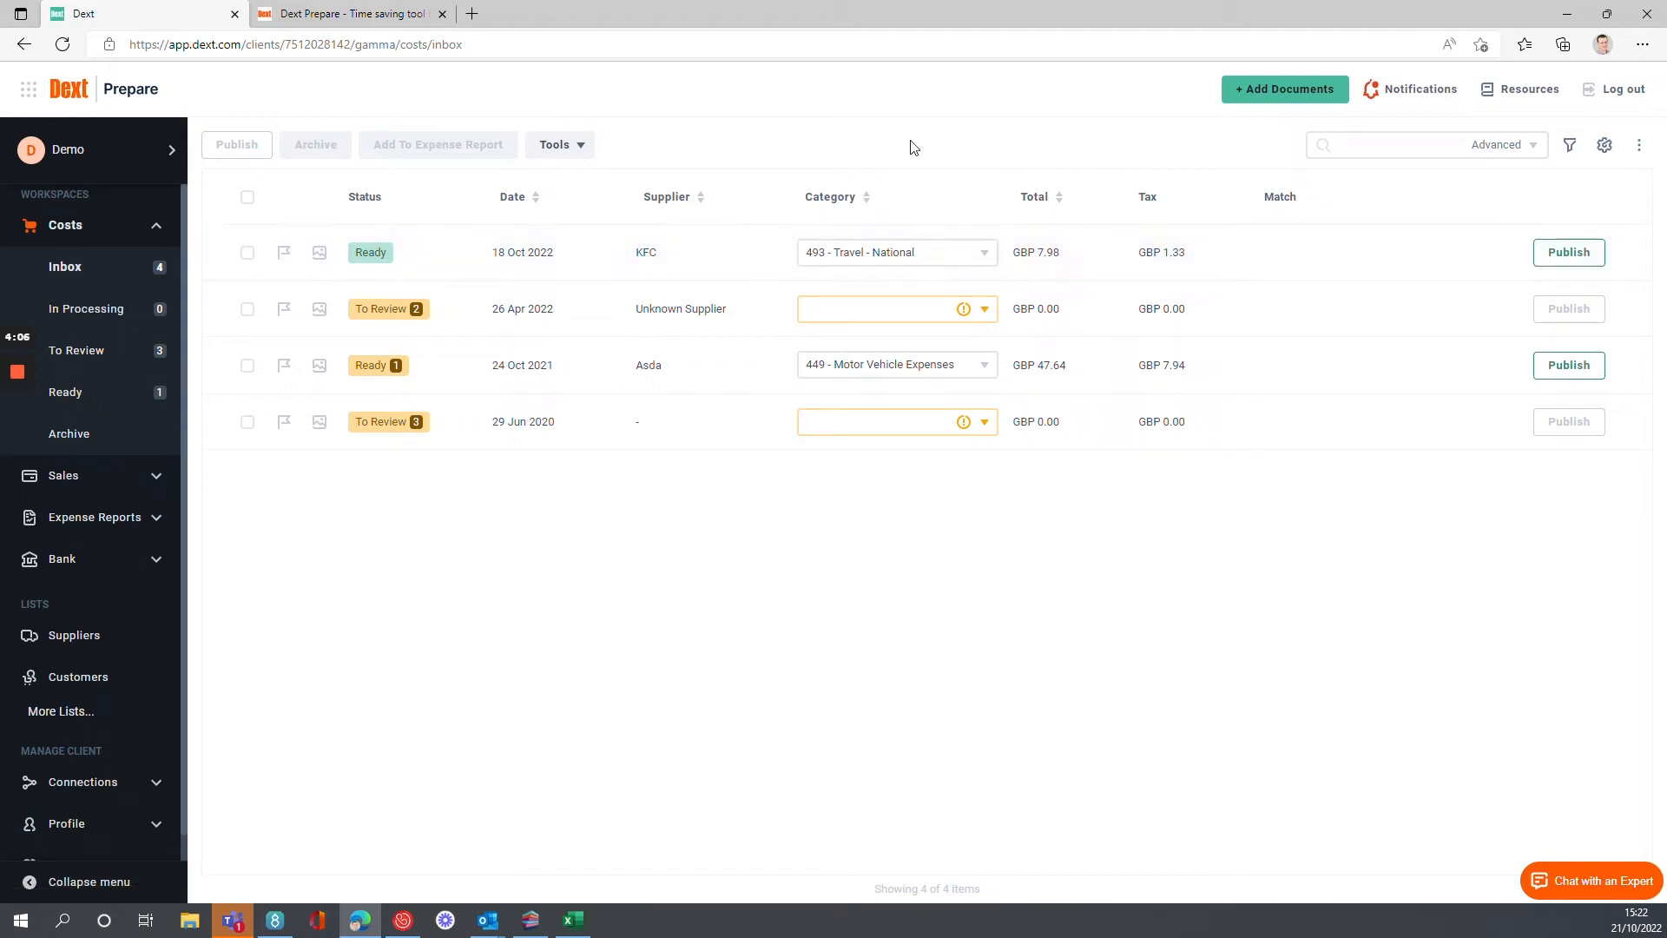
{"action": "left_click", "coordinate": [533, 267]}
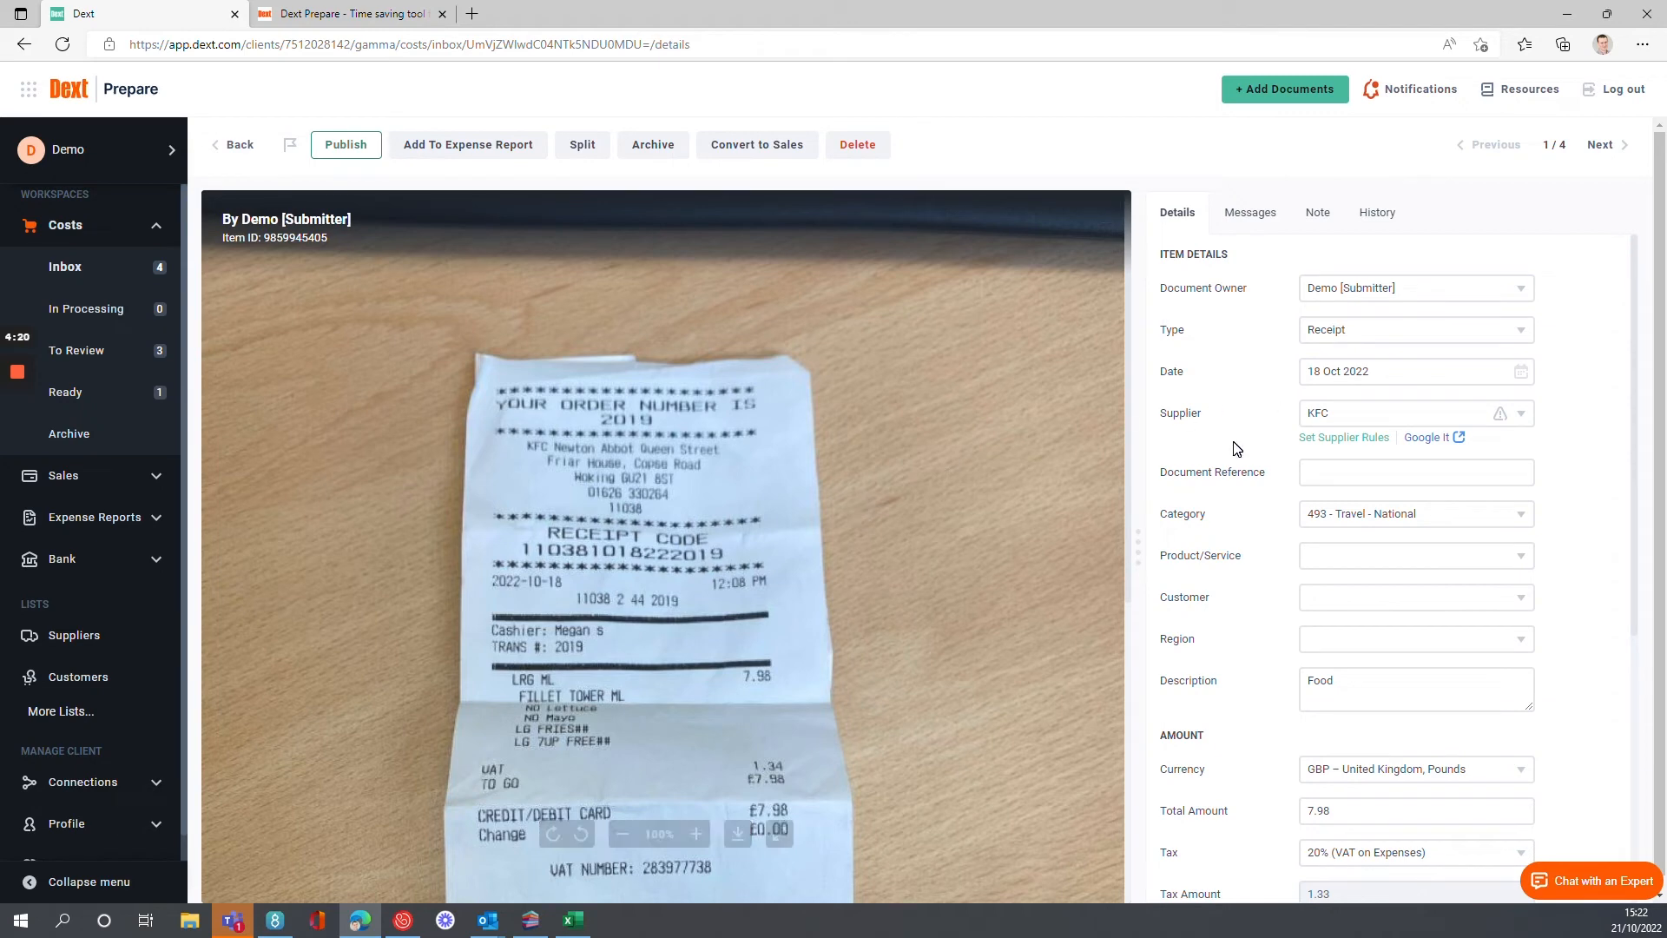
{"action": "left_click", "coordinate": [1344, 441]}
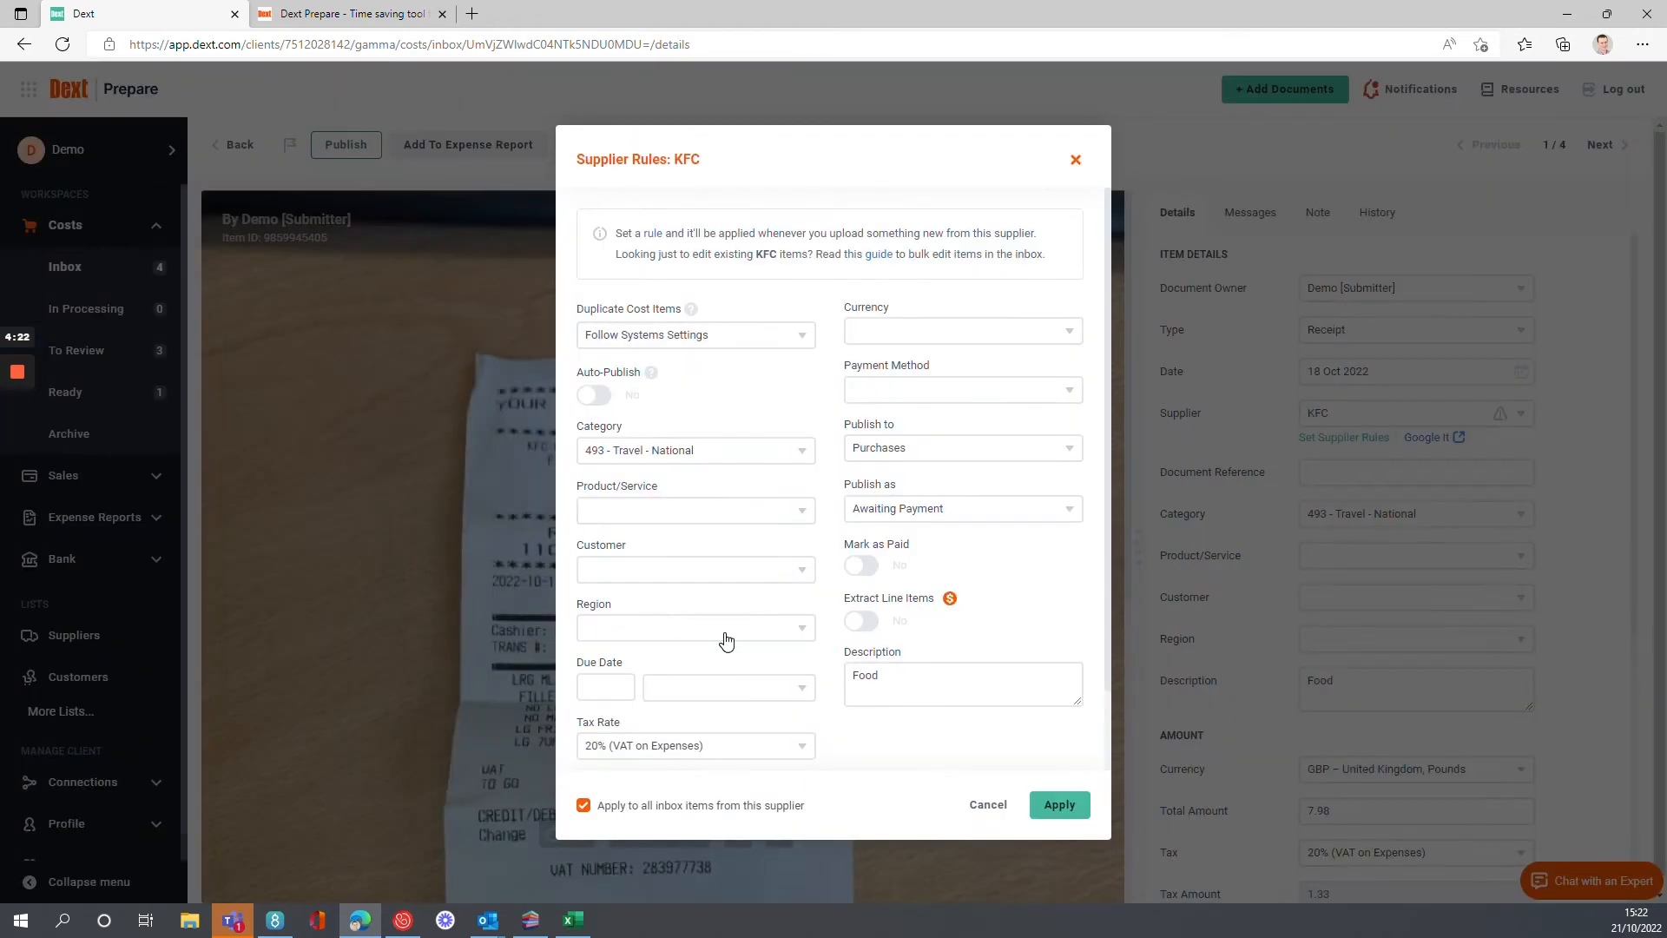
{"action": "left_click", "coordinate": [598, 405]}
{"action": "left_click", "coordinate": [1059, 804]}
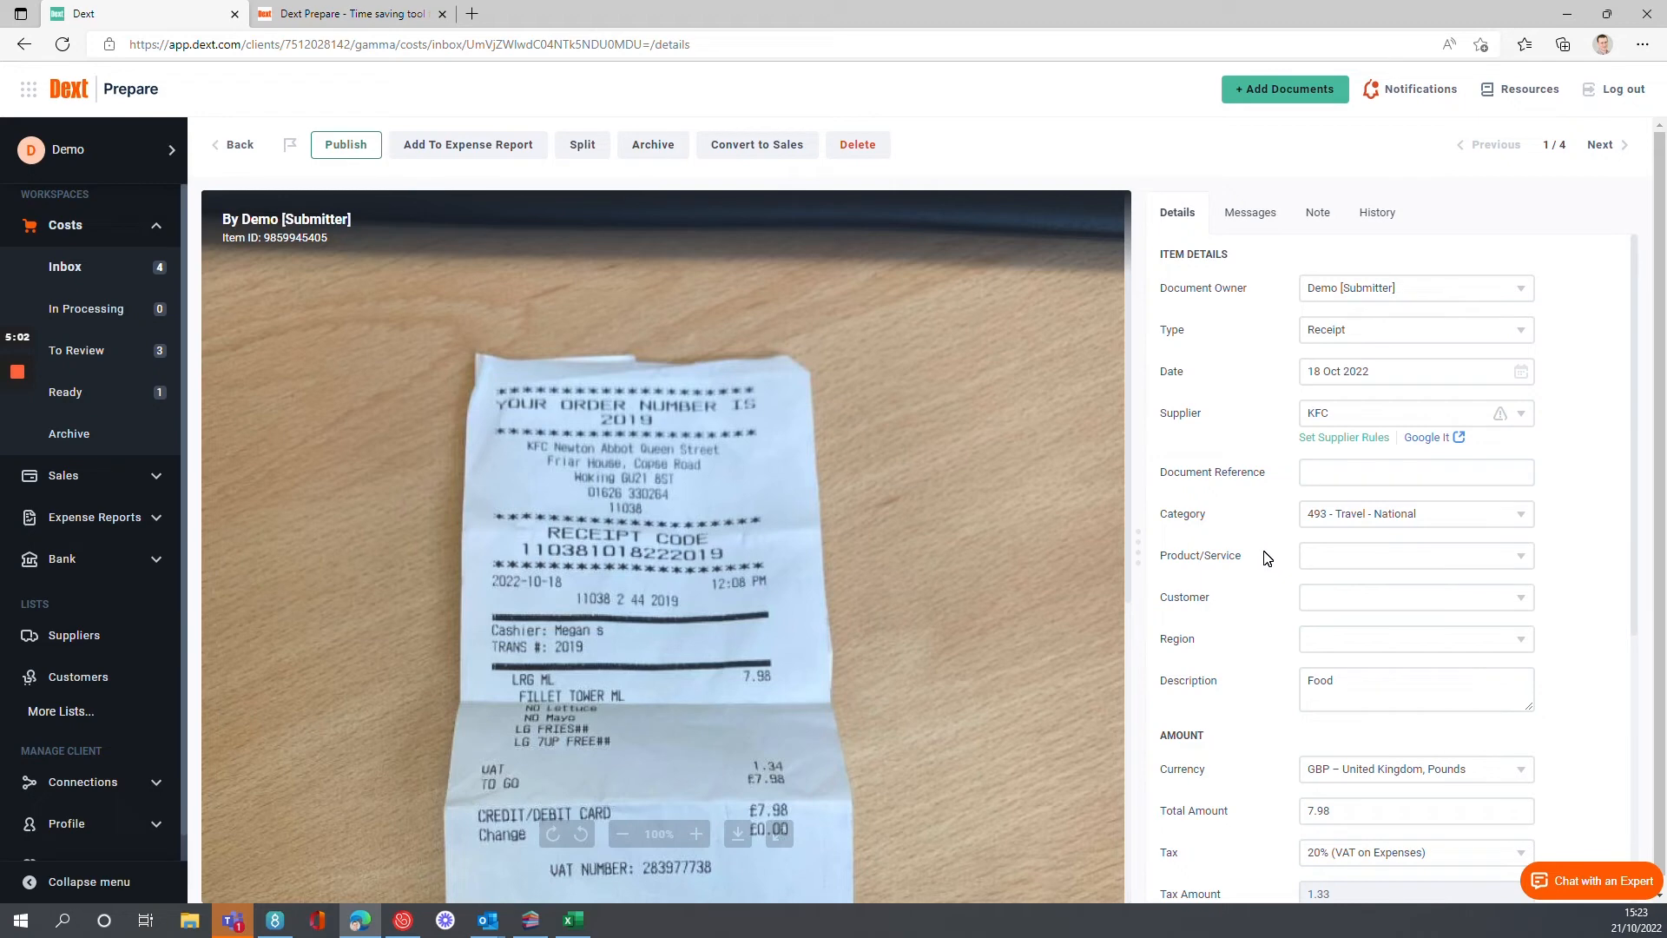
Review the amount, tax, payment and publishing details of the KFC receipt.
{"action": "scroll", "coordinate": [1259, 652], "scroll_direction": "down", "scroll_amount": 5}
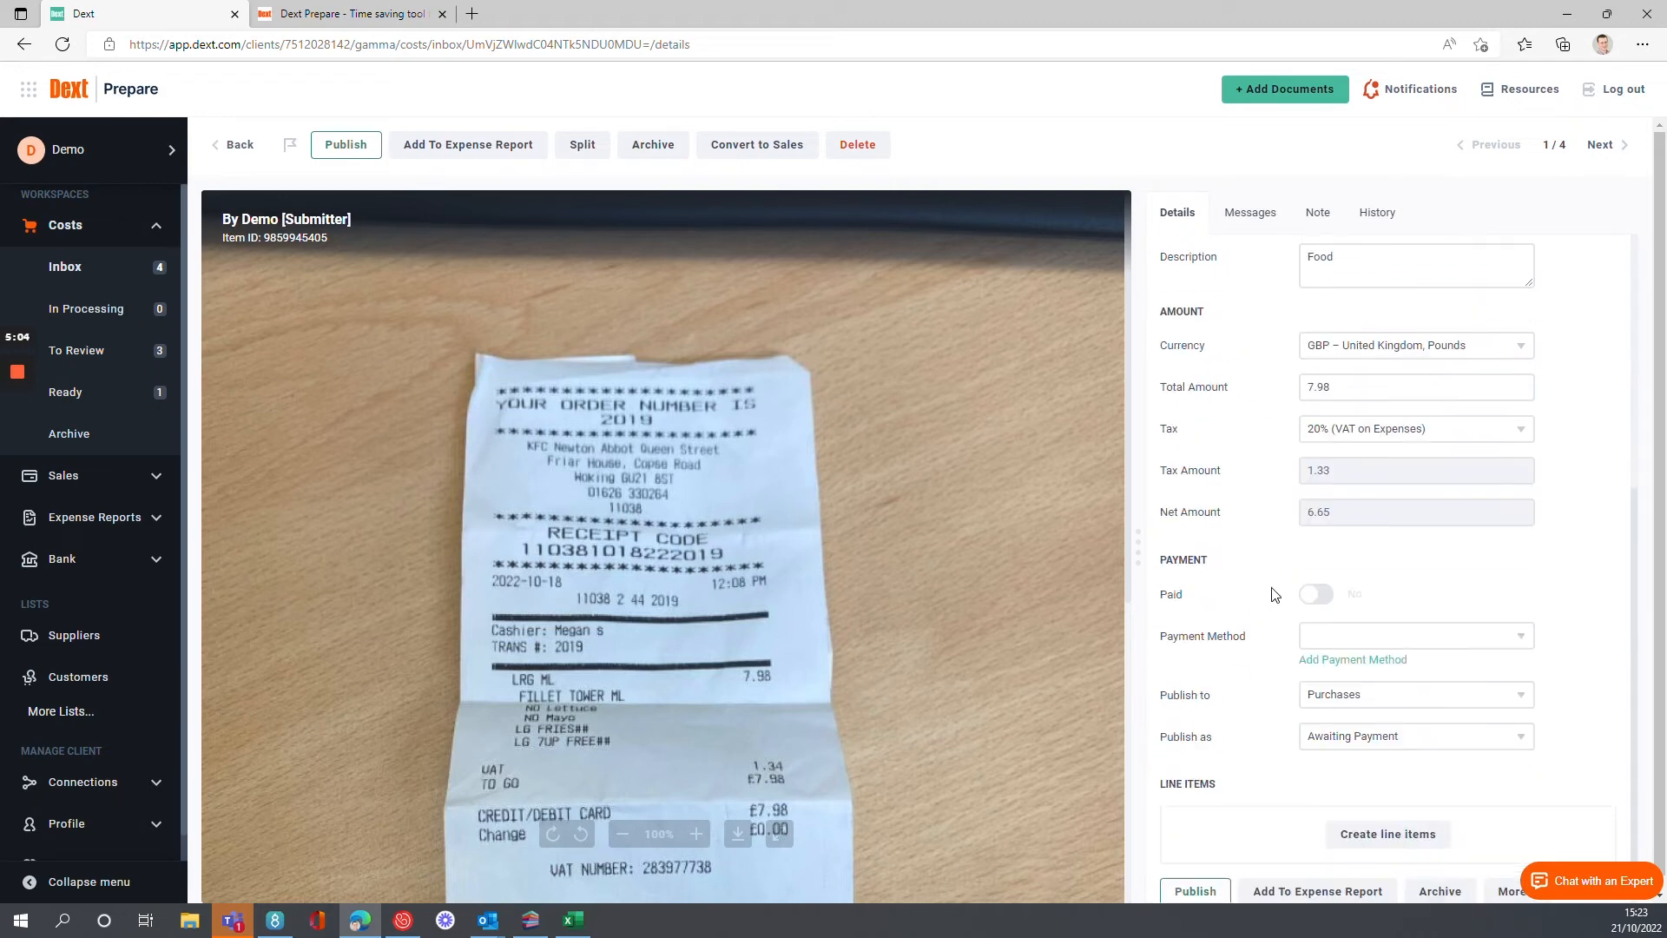
{"action": "scroll", "coordinate": [1263, 686], "scroll_direction": "up", "scroll_amount": 5}
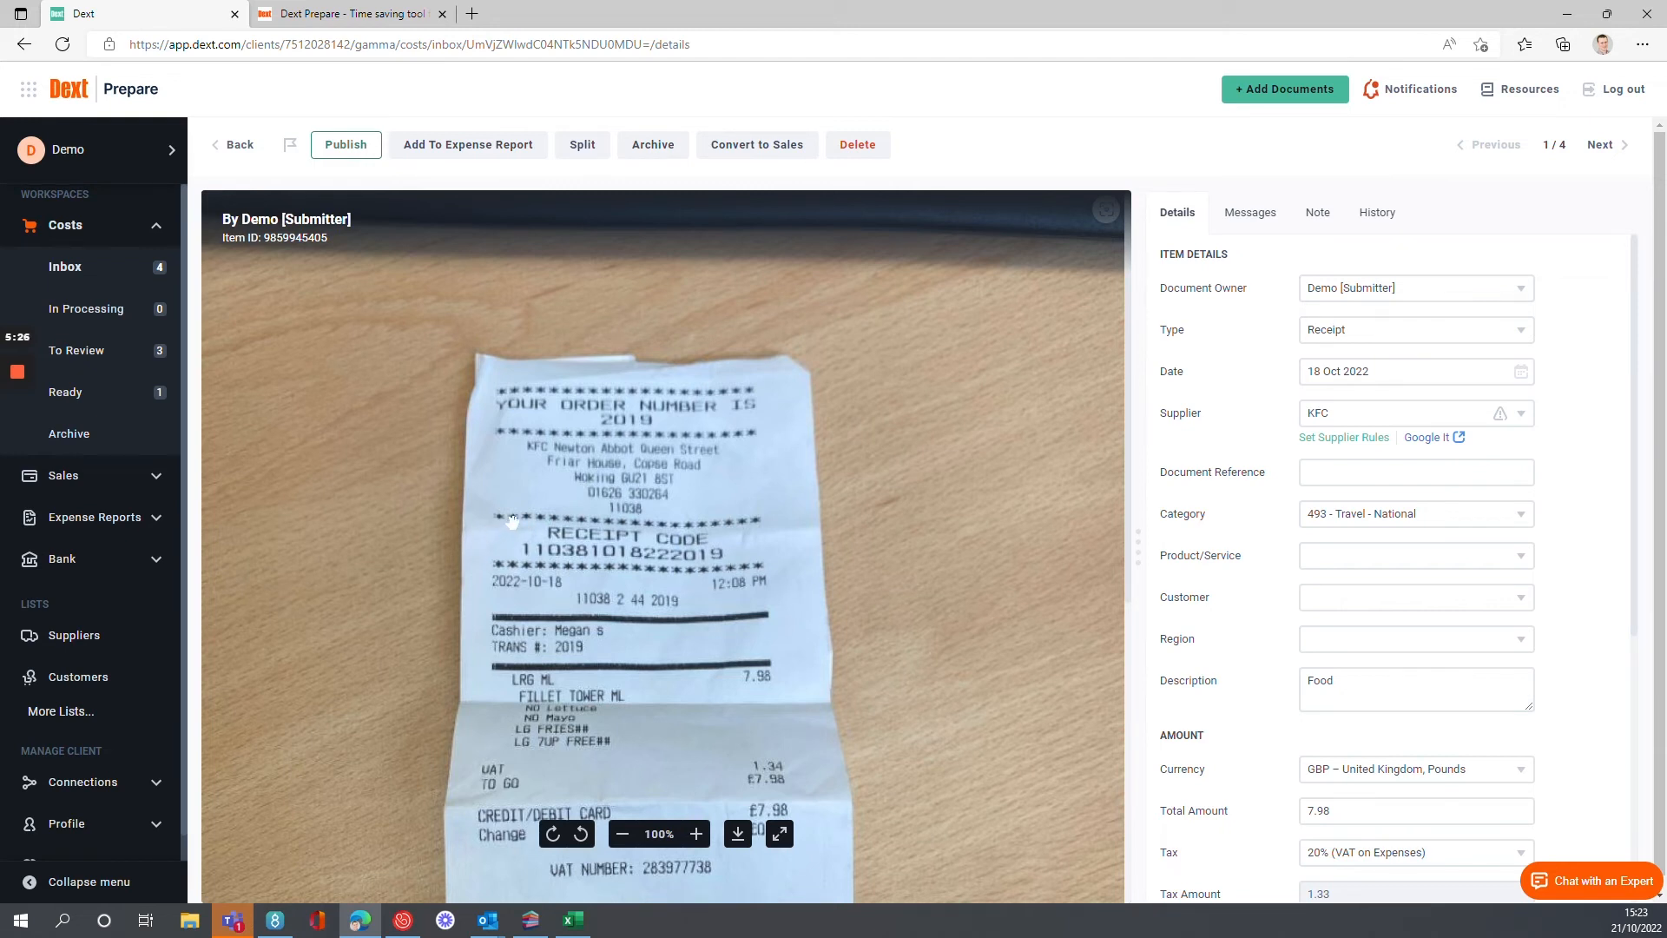
Filter the suppliers list to the Top 10 and view the supplier rules for Asda.
{"action": "left_click", "coordinate": [64, 640]}
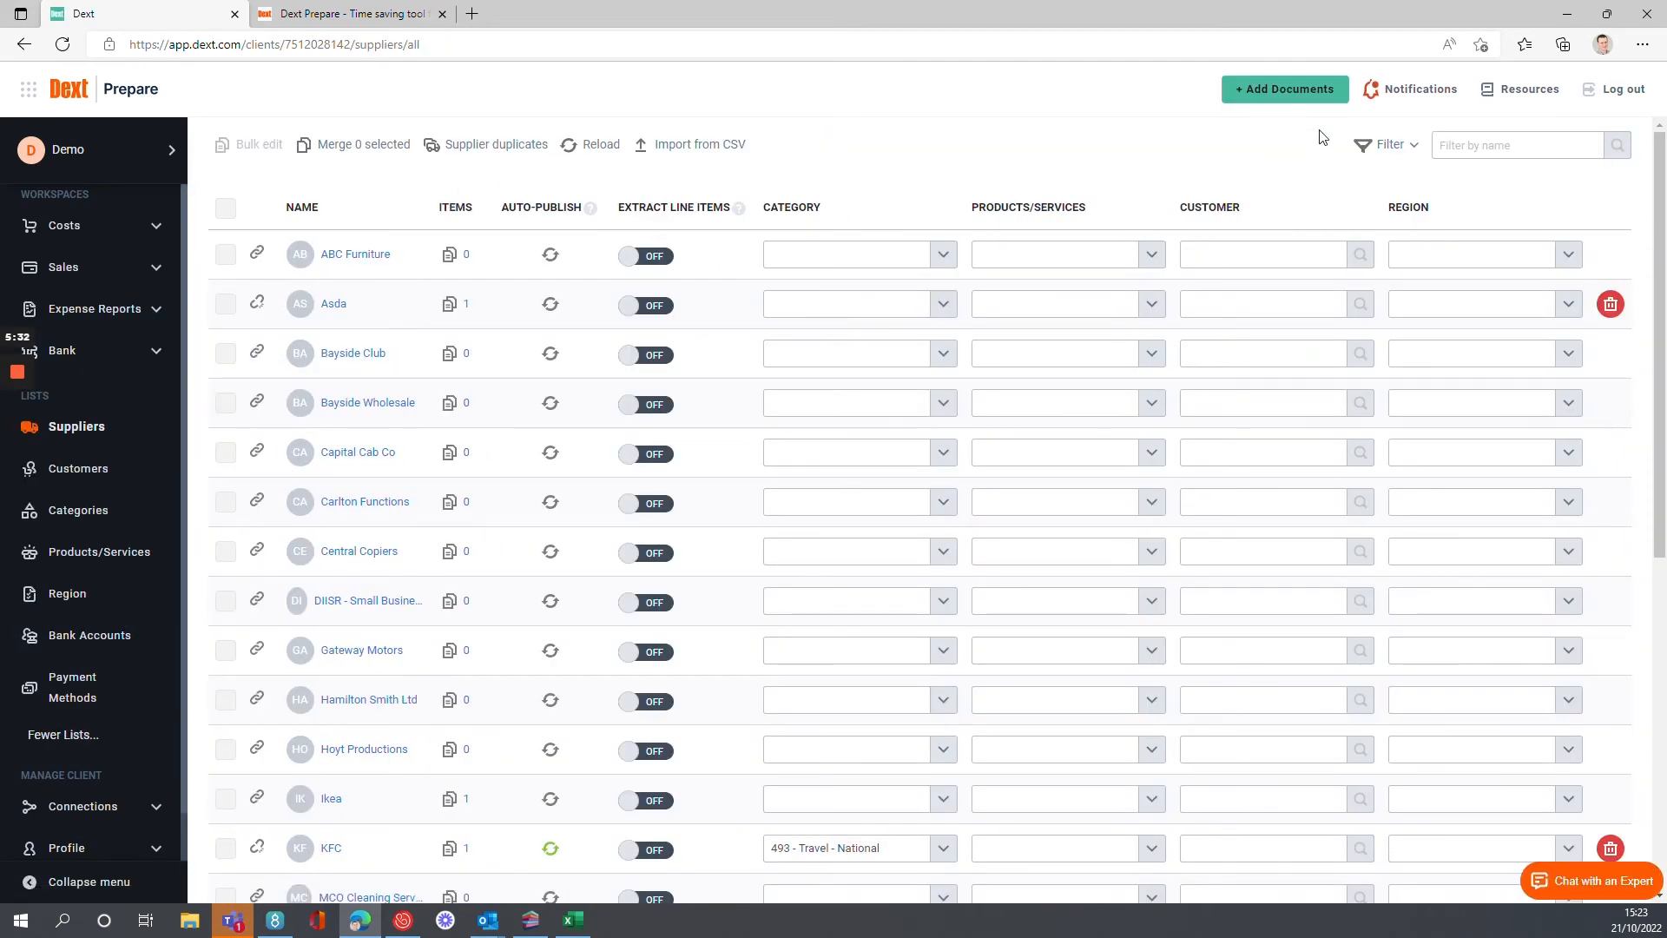
{"action": "left_click", "coordinate": [1393, 151]}
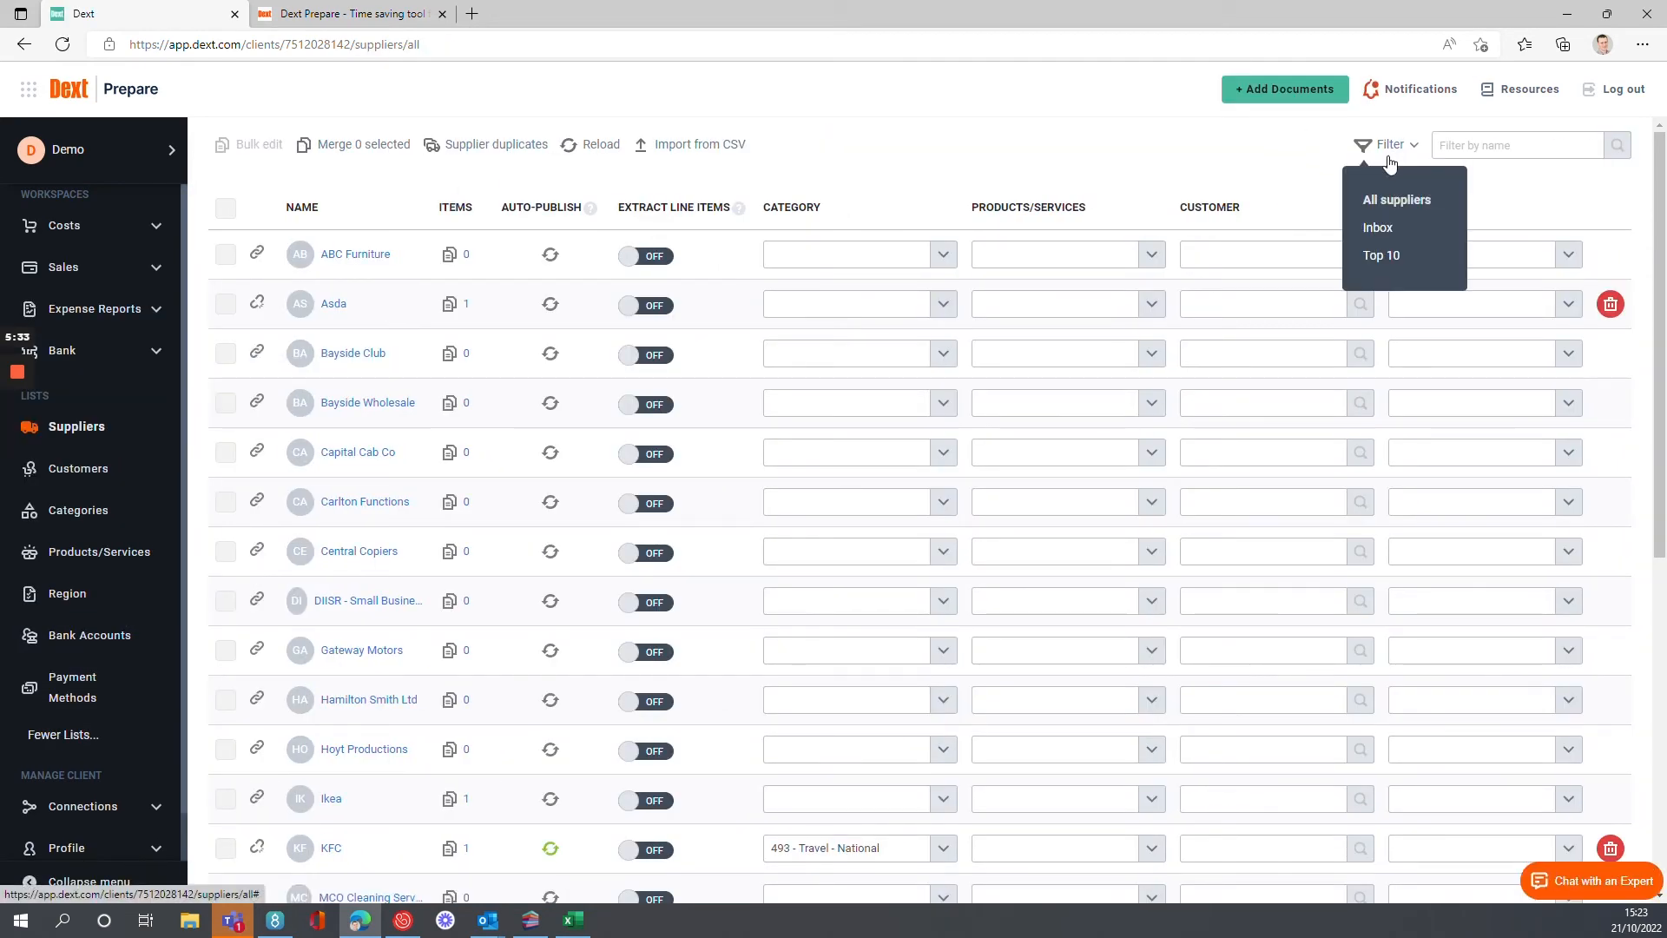
{"action": "left_click", "coordinate": [1391, 260]}
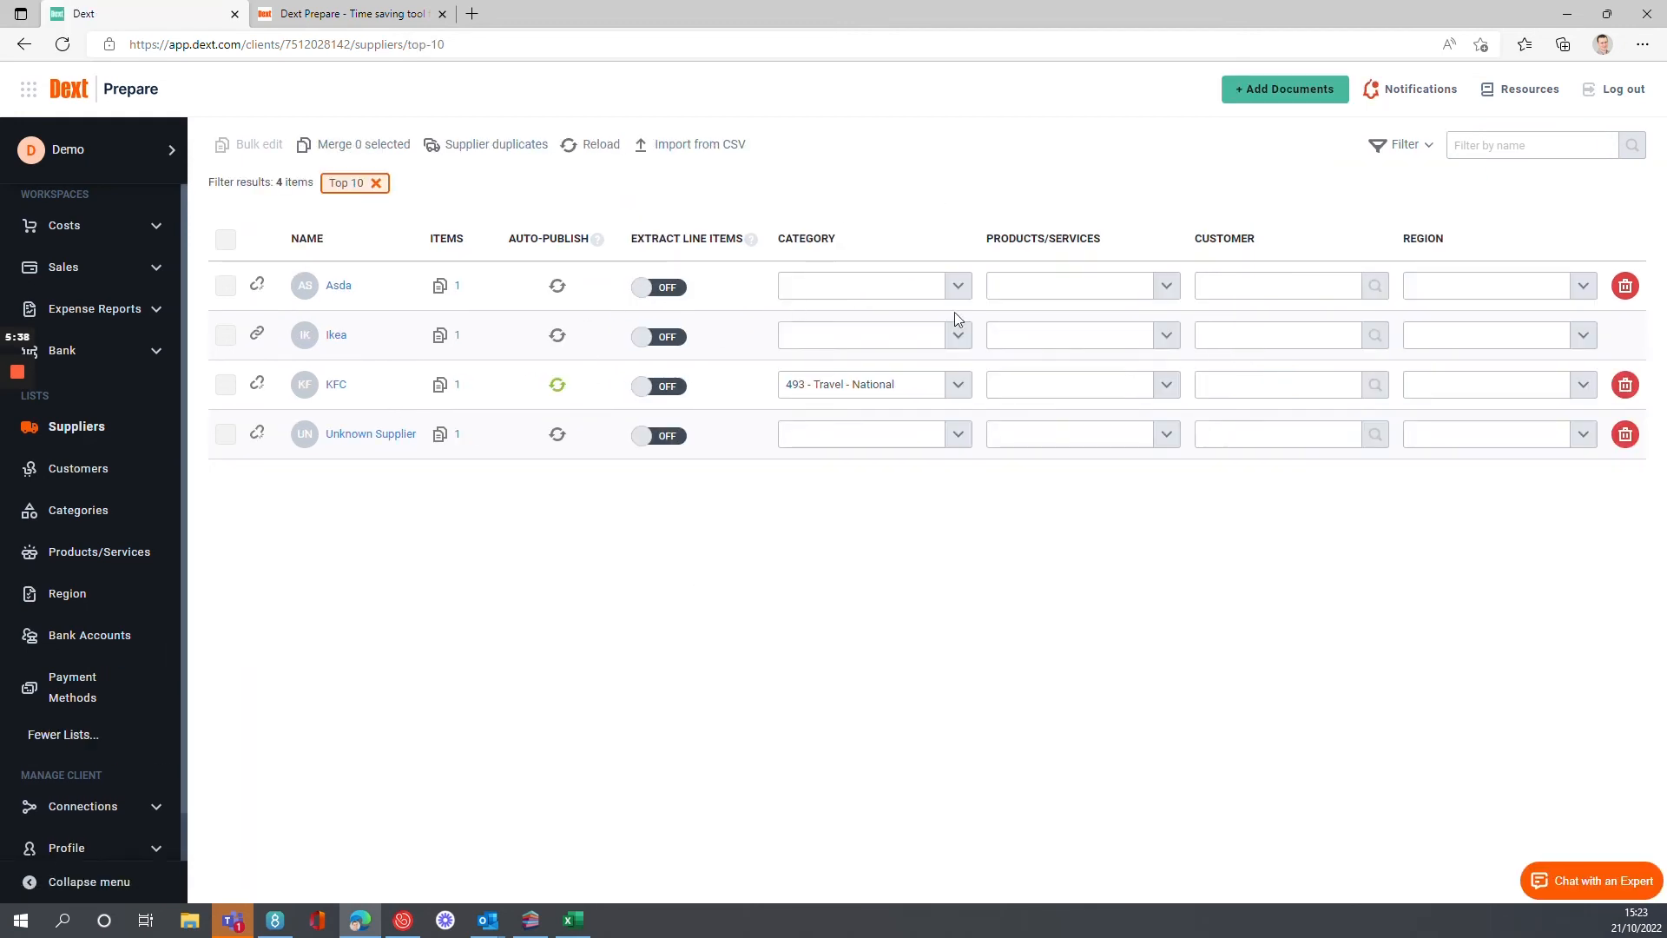
{"action": "left_click", "coordinate": [339, 286]}
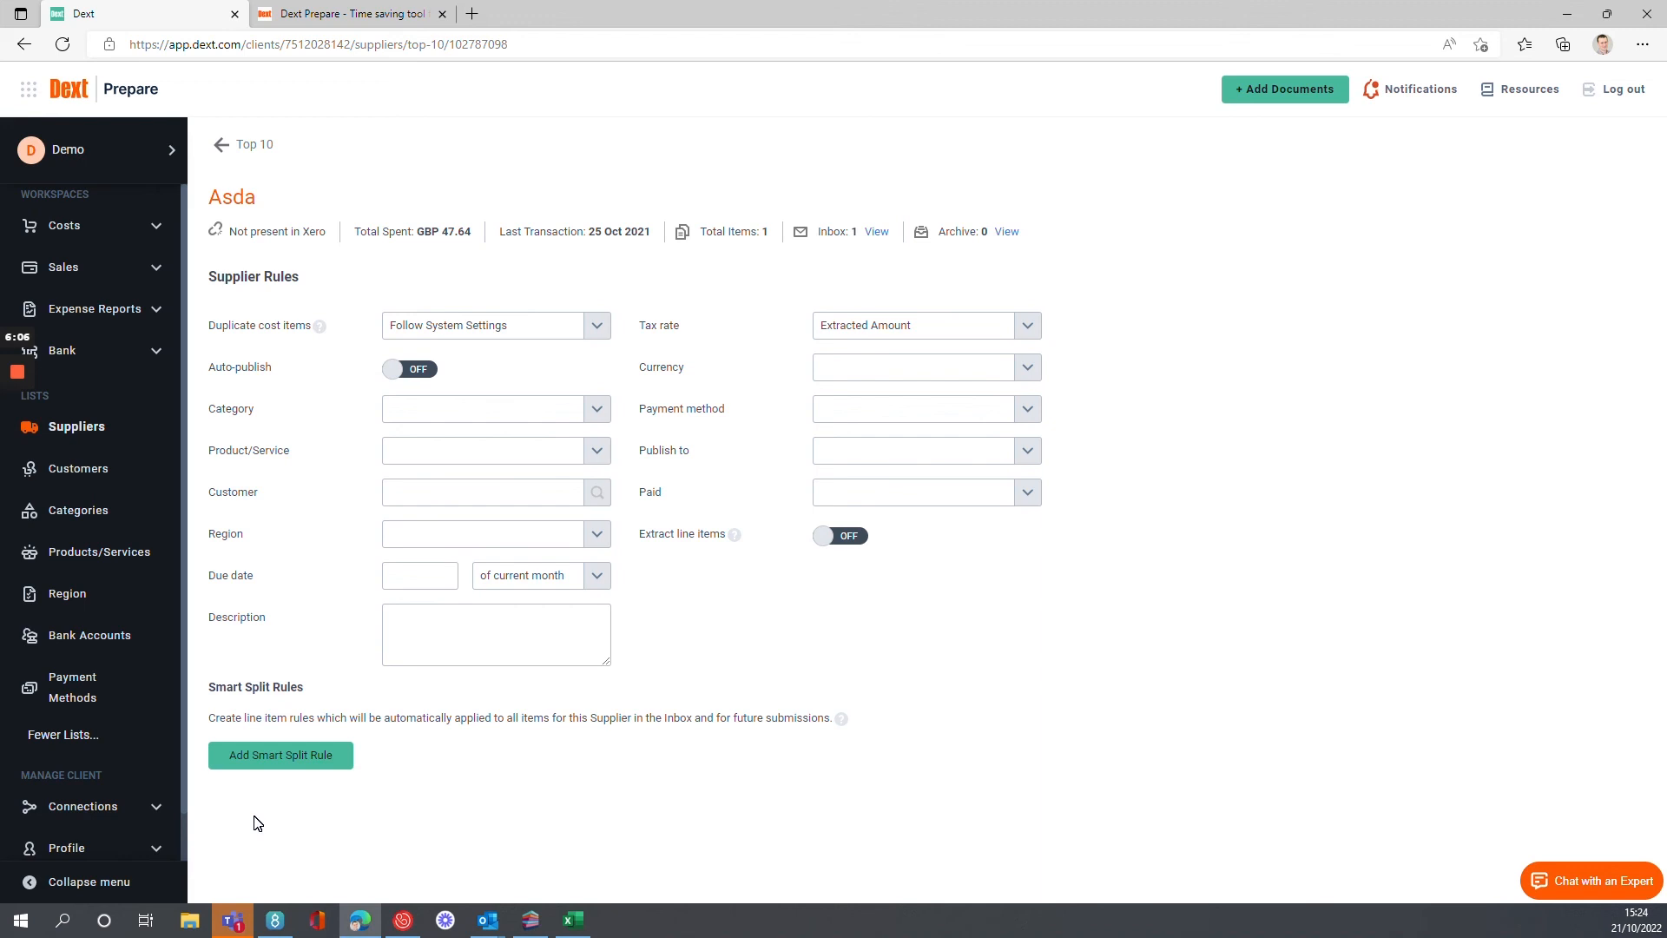
Look through the full and popular supplier lists available for a new Invoice Fetch costs connection, and close without connecting any.
{"action": "left_click", "coordinate": [155, 808]}
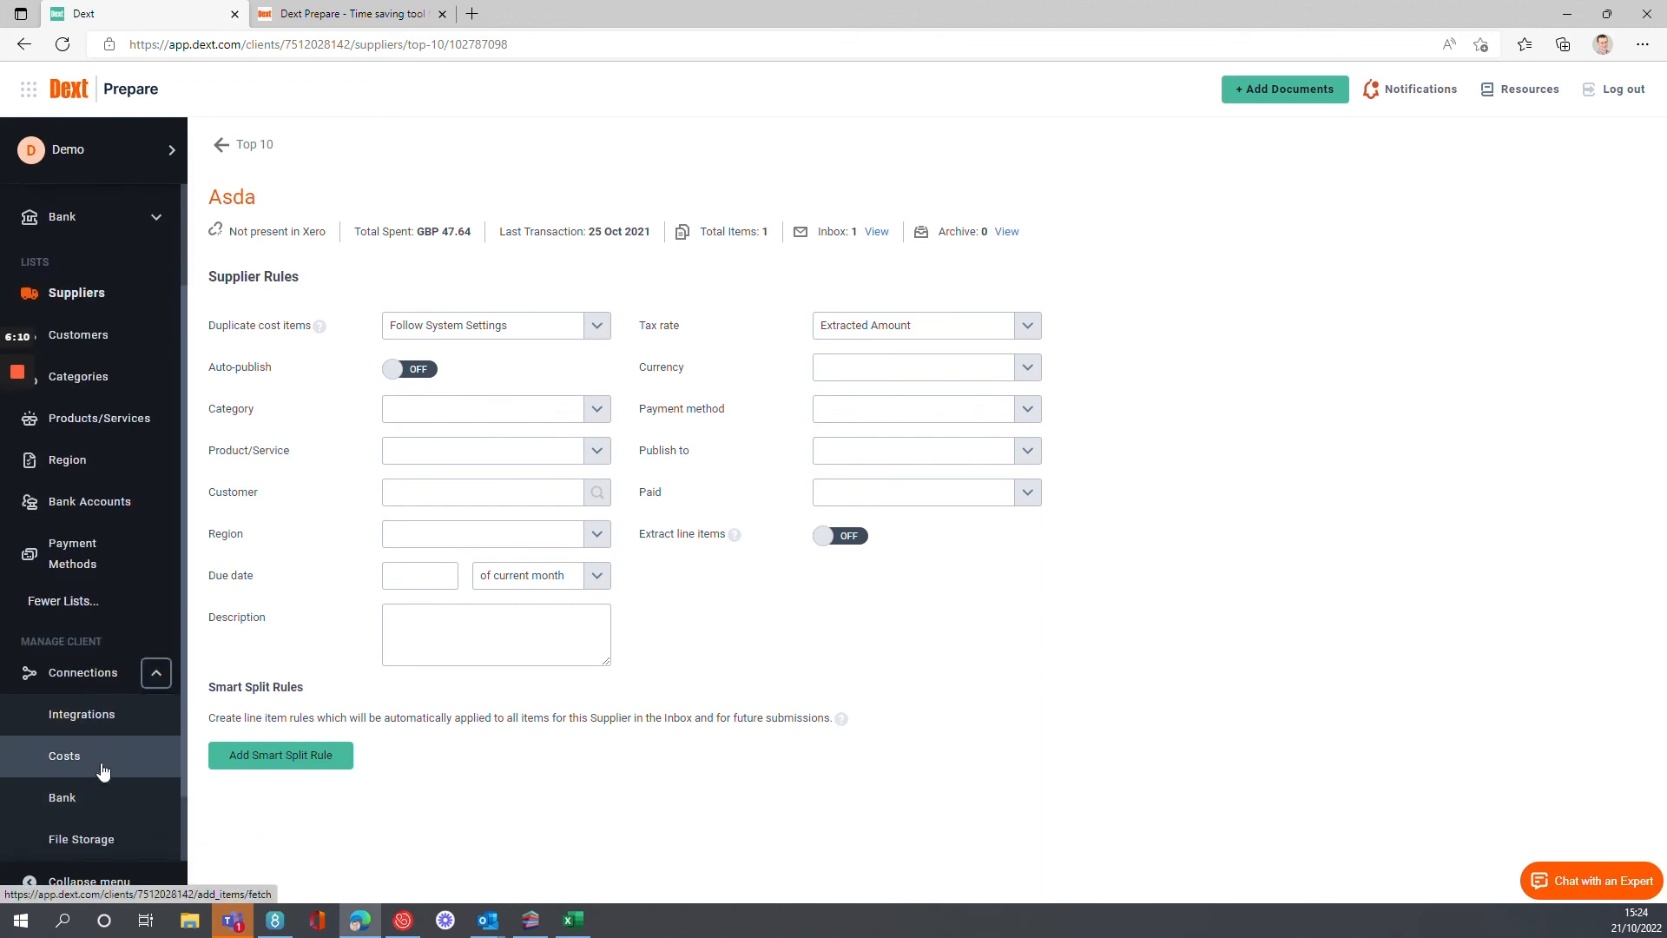
{"action": "left_click", "coordinate": [101, 771]}
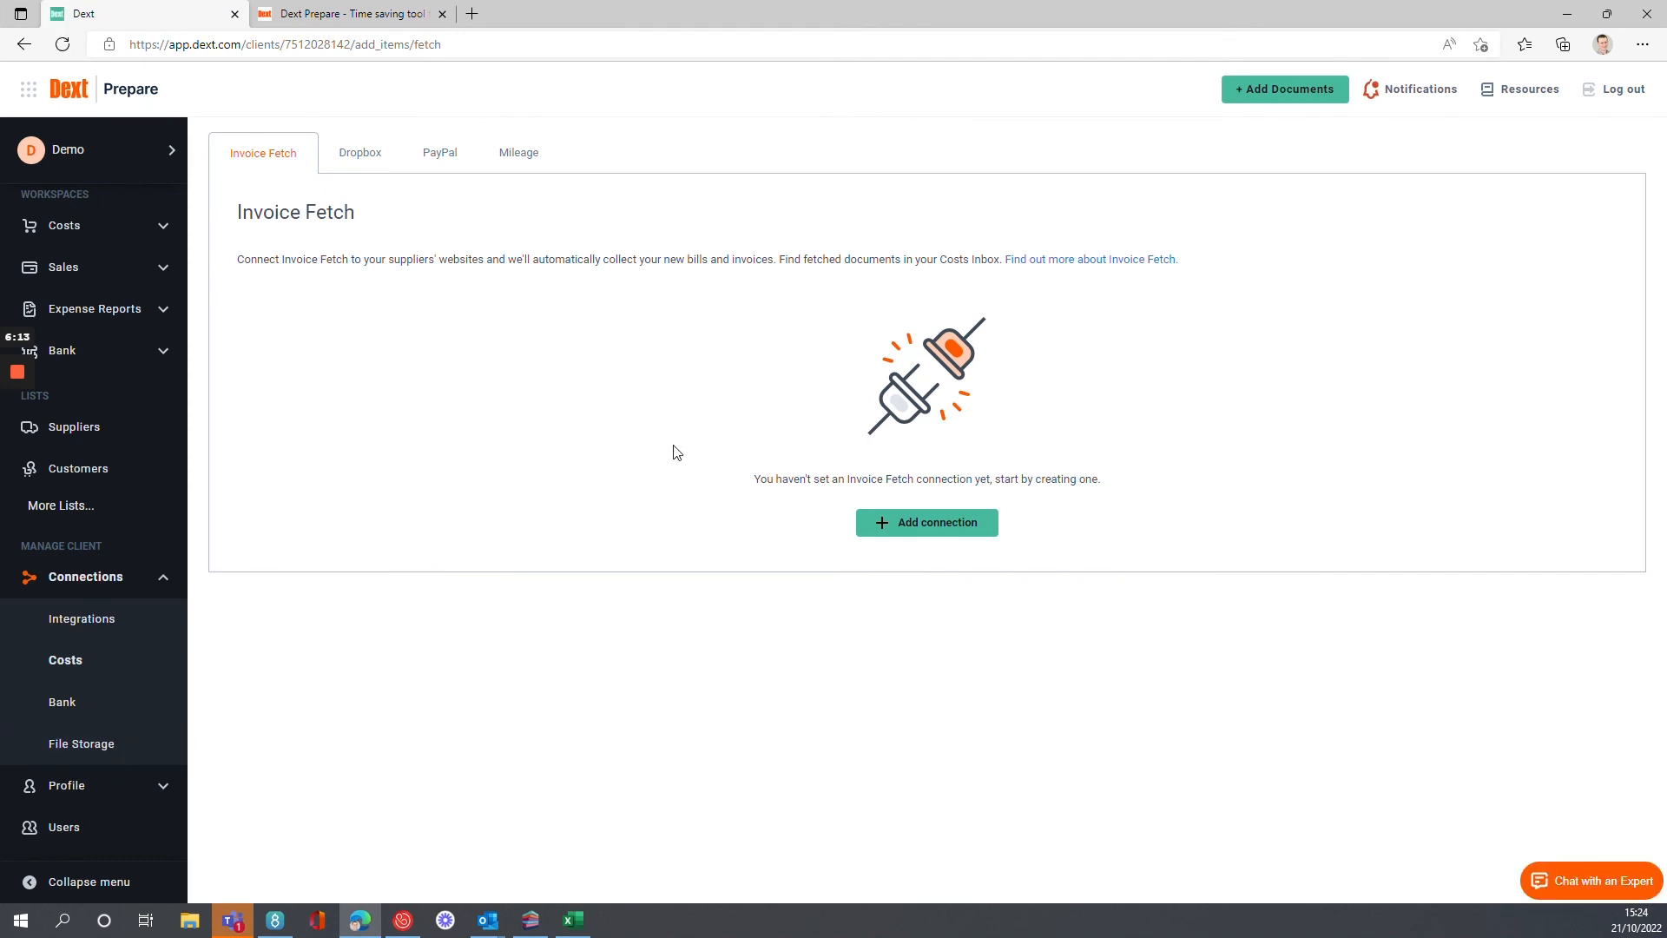
{"action": "left_click", "coordinate": [906, 530]}
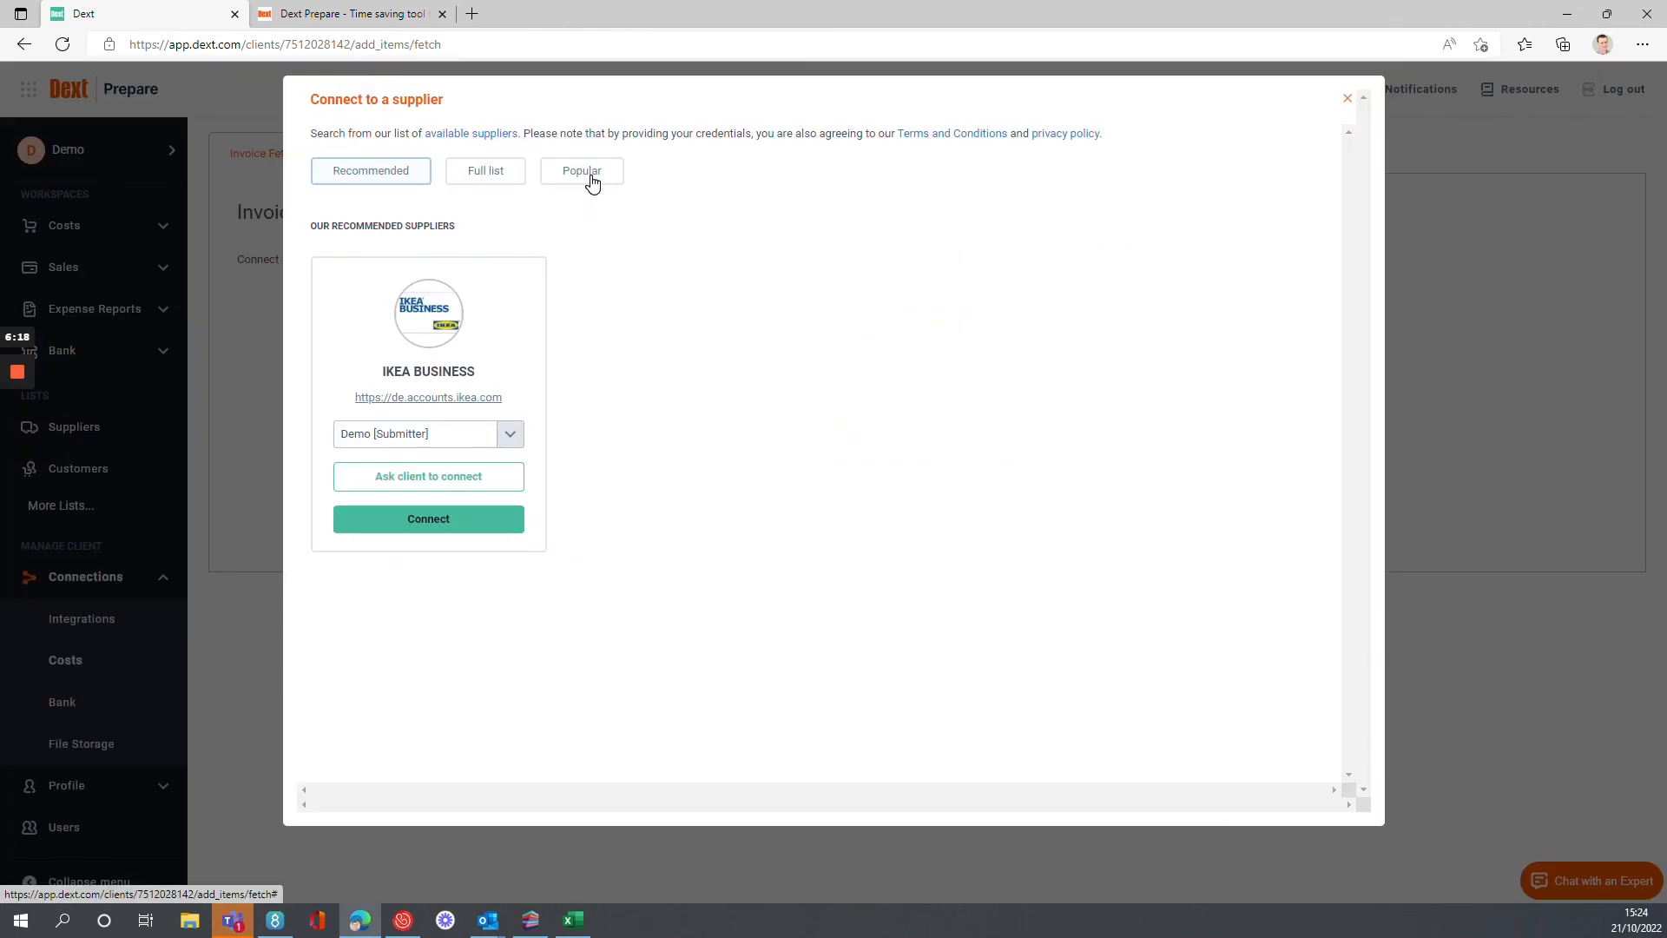
{"action": "left_click", "coordinate": [508, 173]}
{"action": "left_click", "coordinate": [603, 177]}
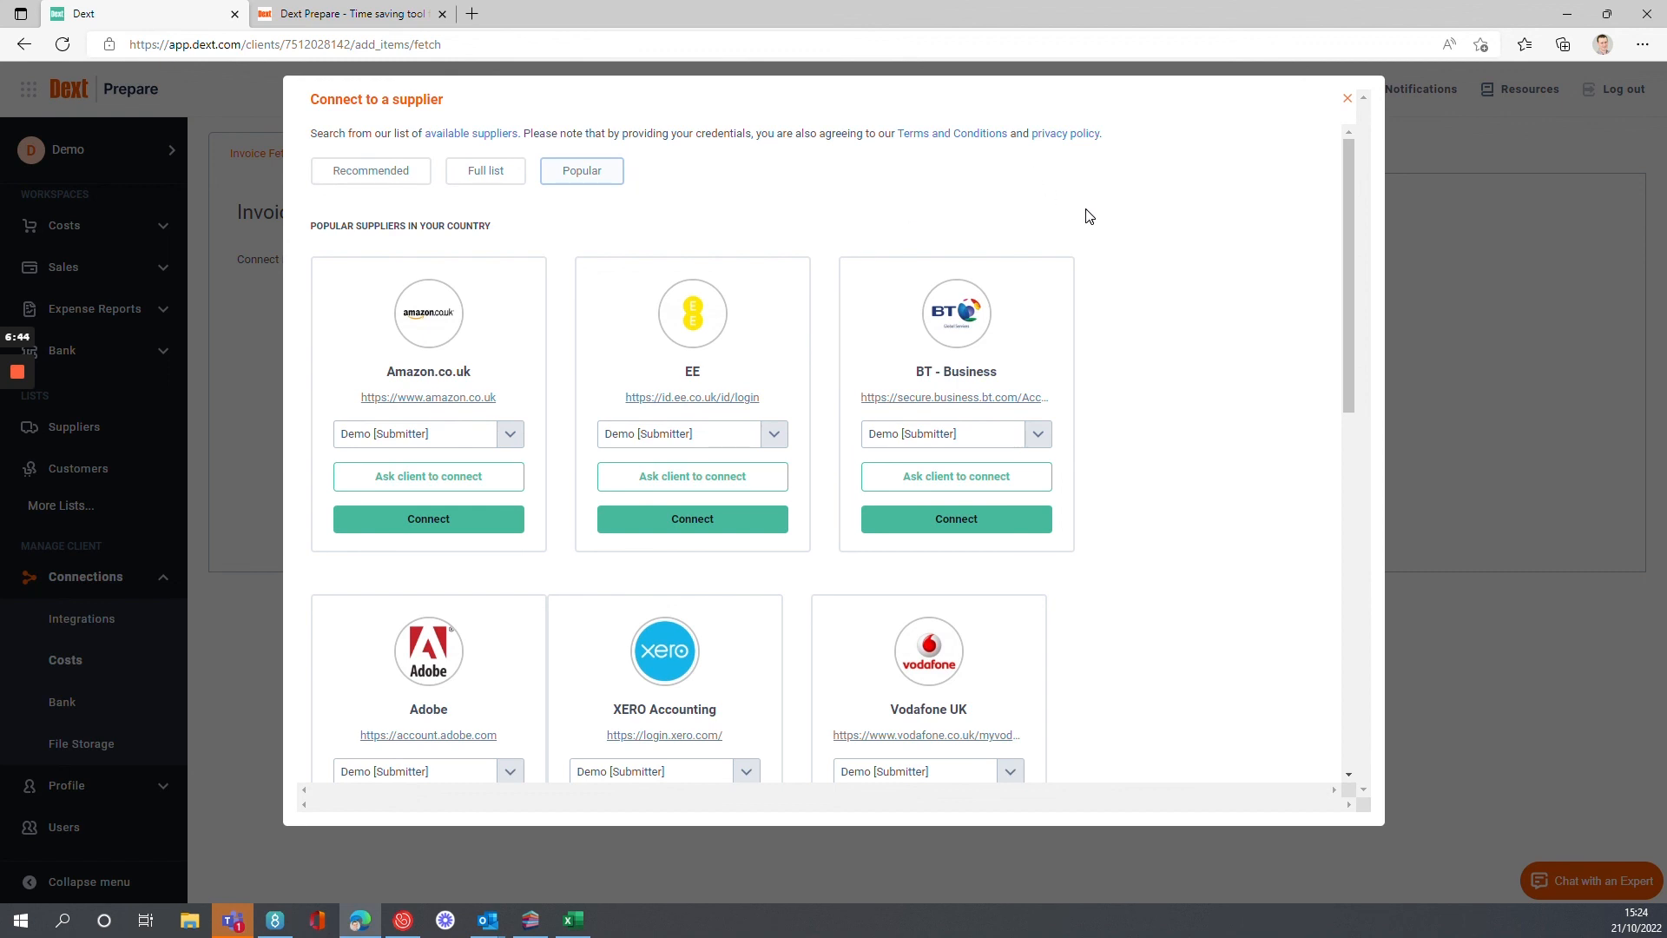
{"action": "left_click", "coordinate": [1347, 98]}
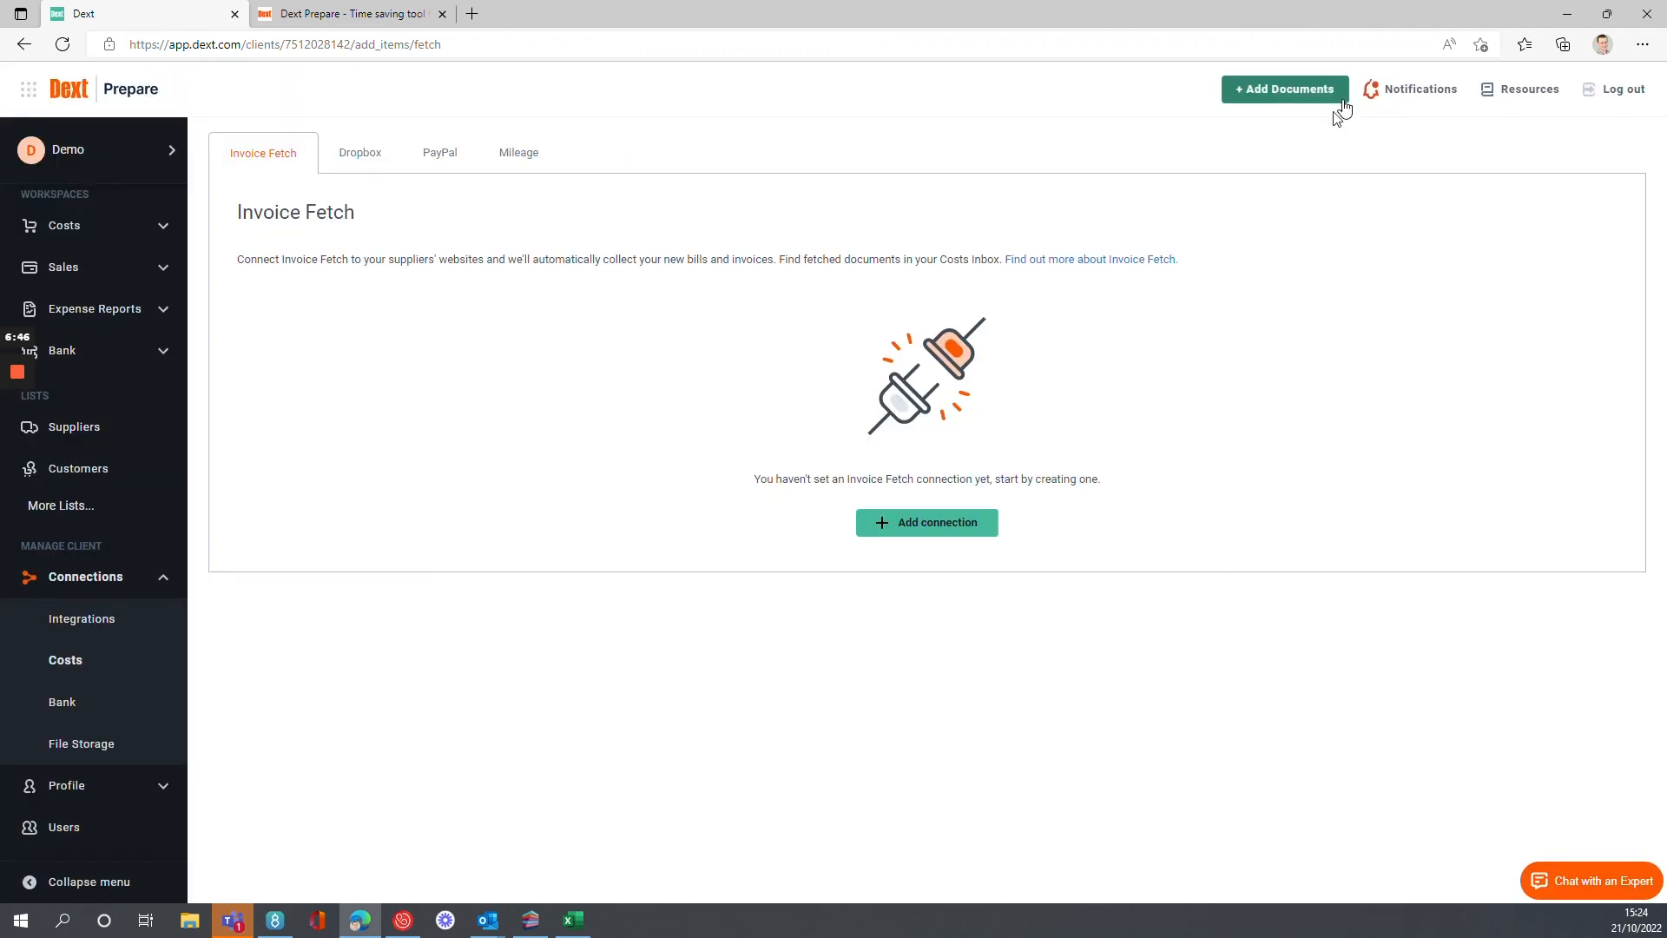